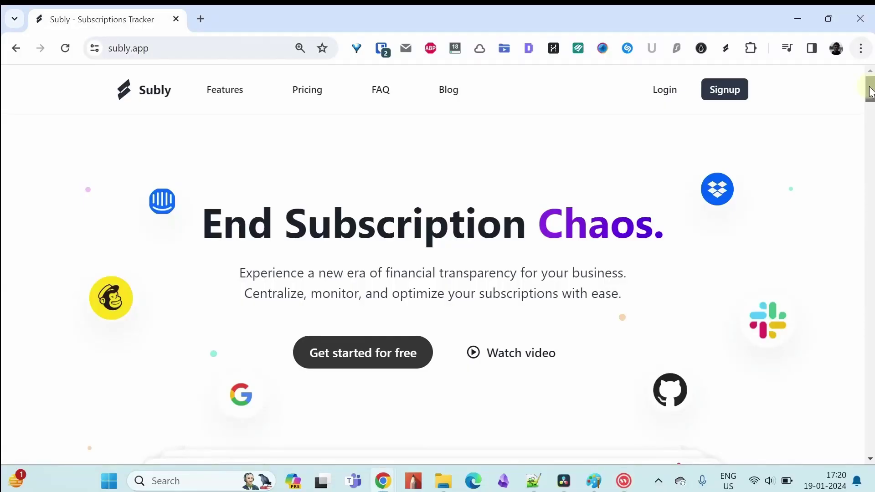
Look over the Subly landing page from the headline down past the Reports dashboard preview.
{"action": "scroll", "coordinate": [870, 96], "scroll_direction": "down", "scroll_amount": 1}
{"action": "scroll", "coordinate": [871, 96], "scroll_direction": "down", "scroll_amount": 8}
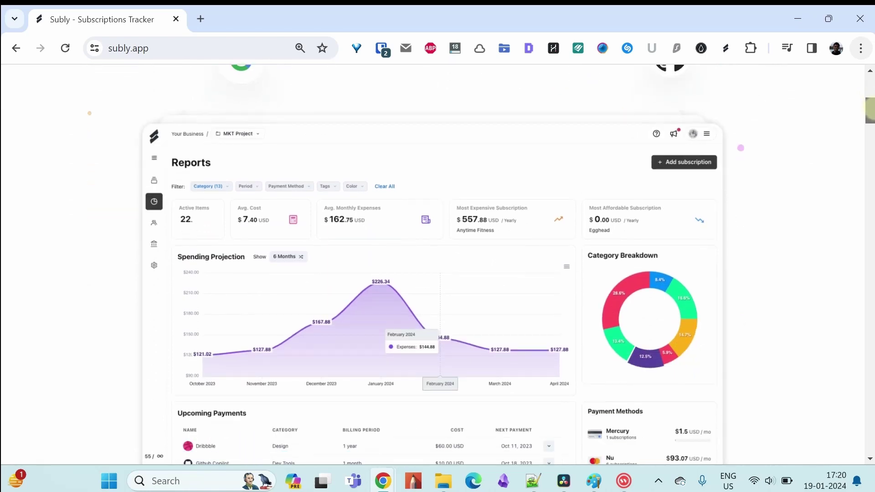
{"action": "scroll", "coordinate": [870, 95], "scroll_direction": "down", "scroll_amount": 4}
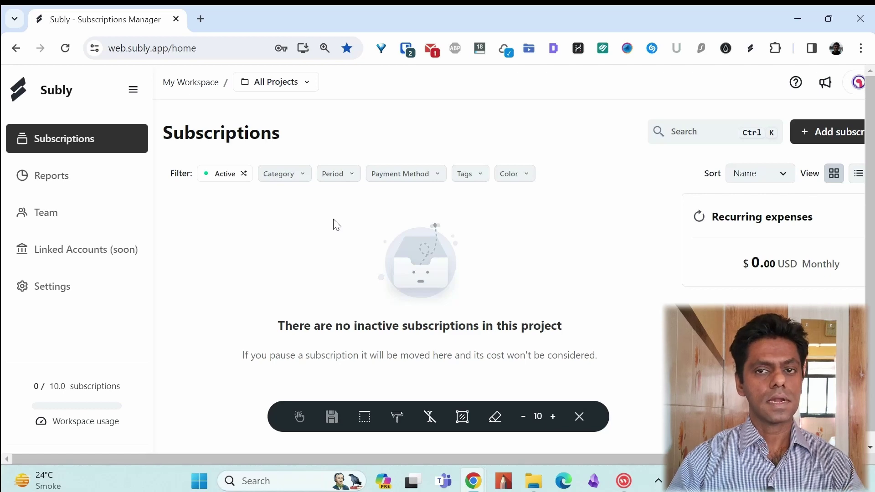
Check which sort options are available for the subscriptions list.
{"action": "key", "text": "ctrl+minus"}
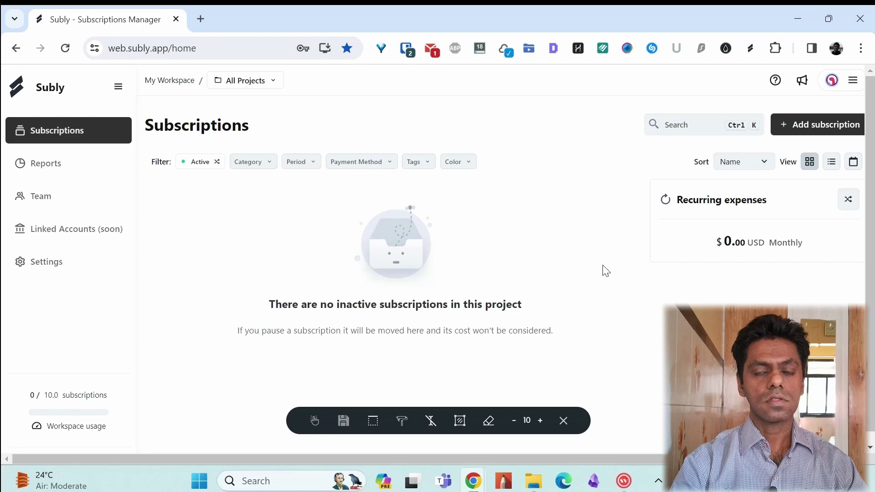
{"action": "left_click", "coordinate": [742, 160]}
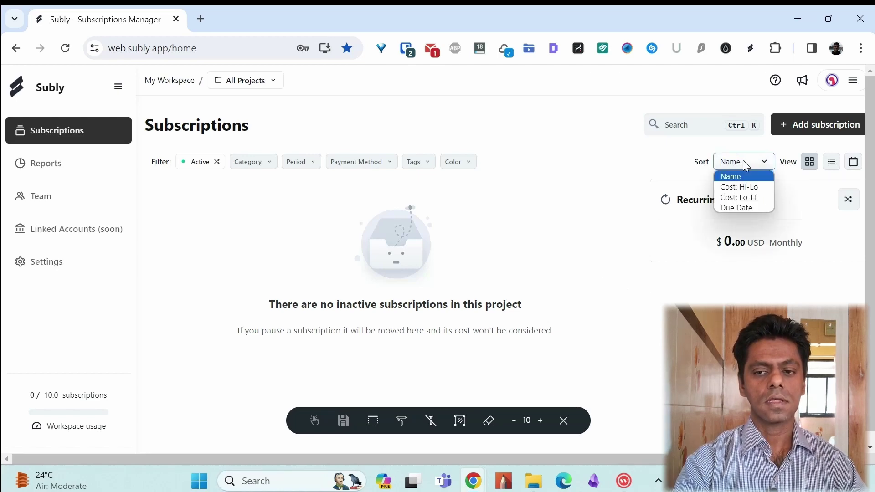
{"action": "left_click", "coordinate": [674, 144]}
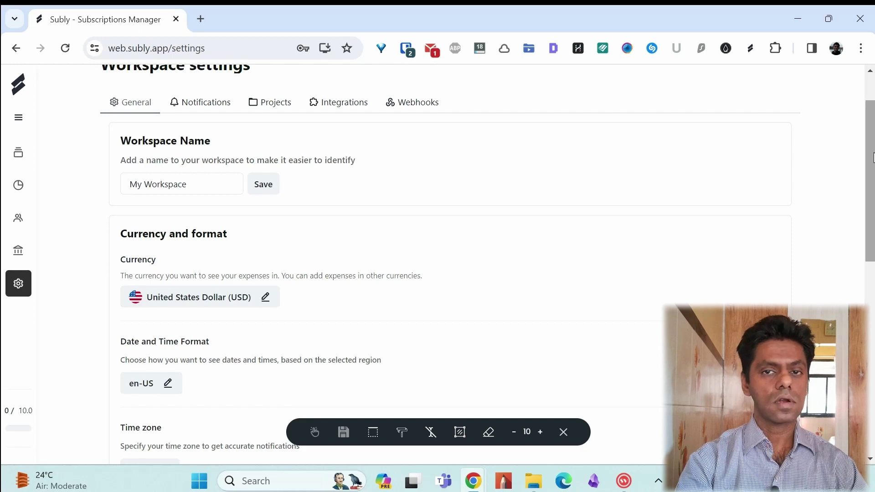
Review the general workspace settings, including the currency, format and transaction organization sections, and browse the categories list.
{"action": "scroll", "coordinate": [583, 187], "scroll_direction": "down", "scroll_amount": 2}
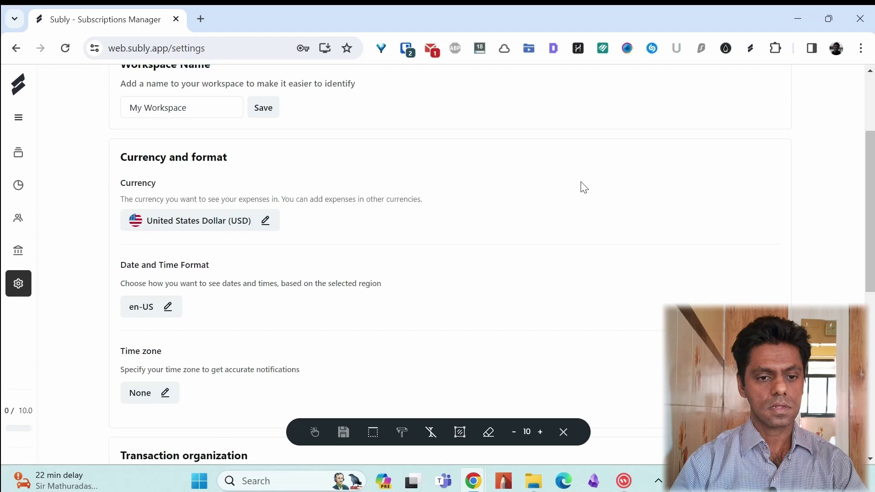
{"action": "scroll", "coordinate": [583, 187], "scroll_direction": "down", "scroll_amount": 2}
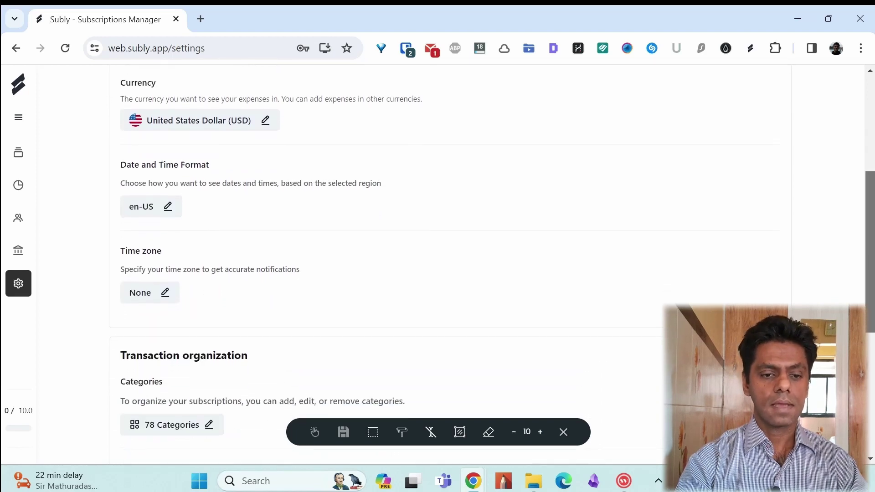
{"action": "scroll", "coordinate": [461, 211], "scroll_direction": "down", "scroll_amount": 4}
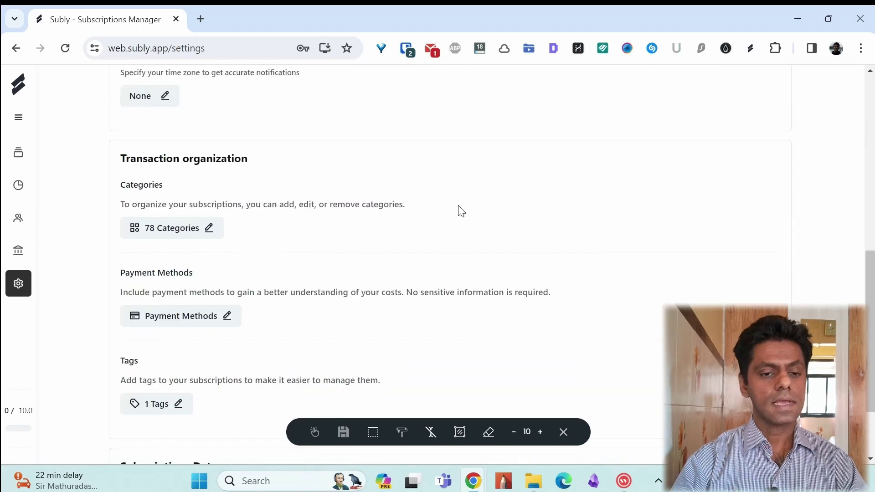
{"action": "left_click", "coordinate": [189, 228]}
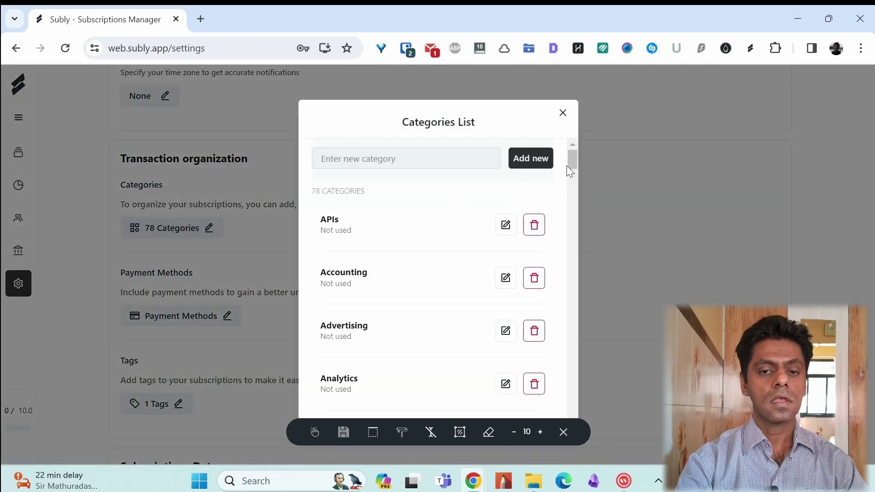
{"action": "left_click_drag", "start_coordinate": [573, 158], "coordinate": [573, 201]}
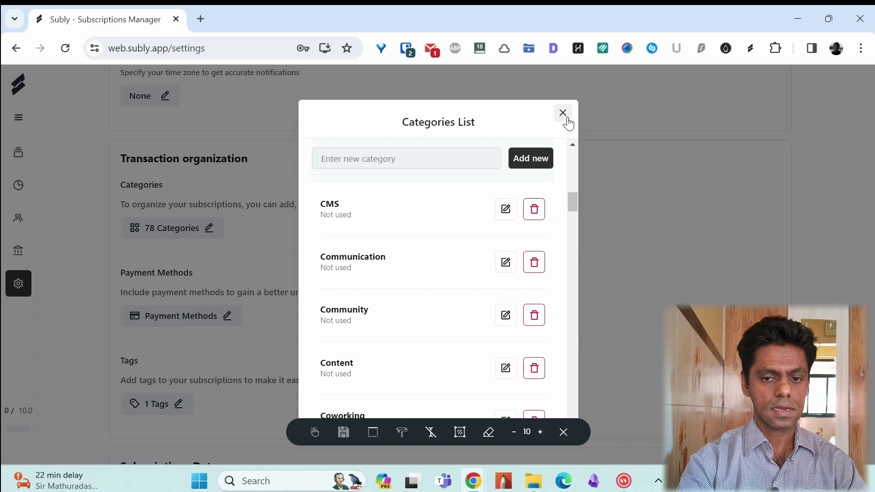
{"action": "left_click", "coordinate": [563, 112]}
Review the Notifications, Projects and Integrations sections of the workspace settings.
{"action": "left_click", "coordinate": [189, 267]}
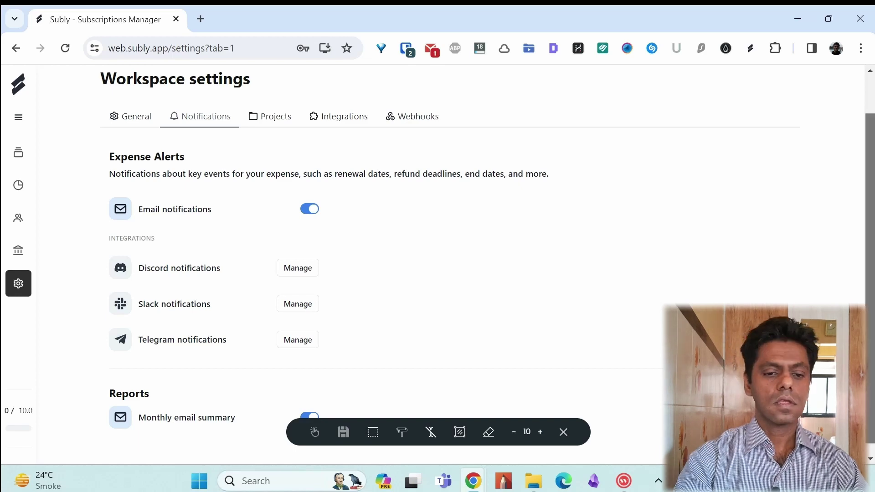
{"action": "scroll", "coordinate": [870, 281], "scroll_direction": "down", "scroll_amount": 1}
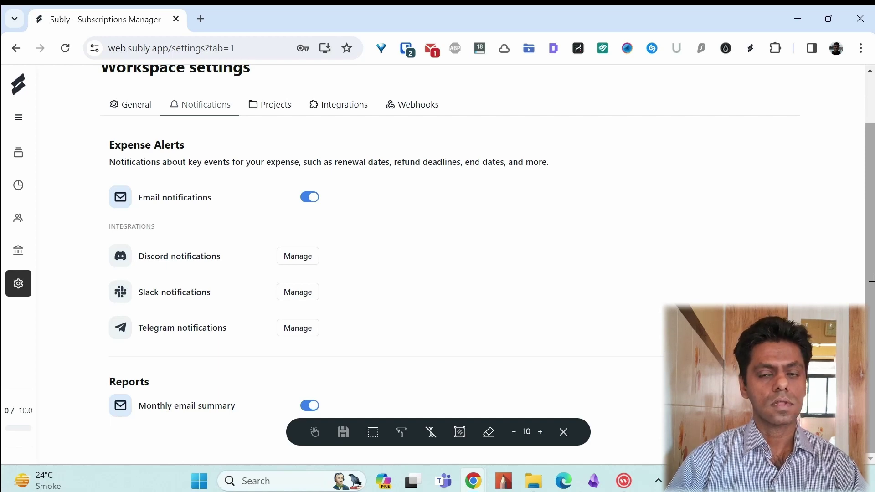
{"action": "left_click", "coordinate": [270, 104]}
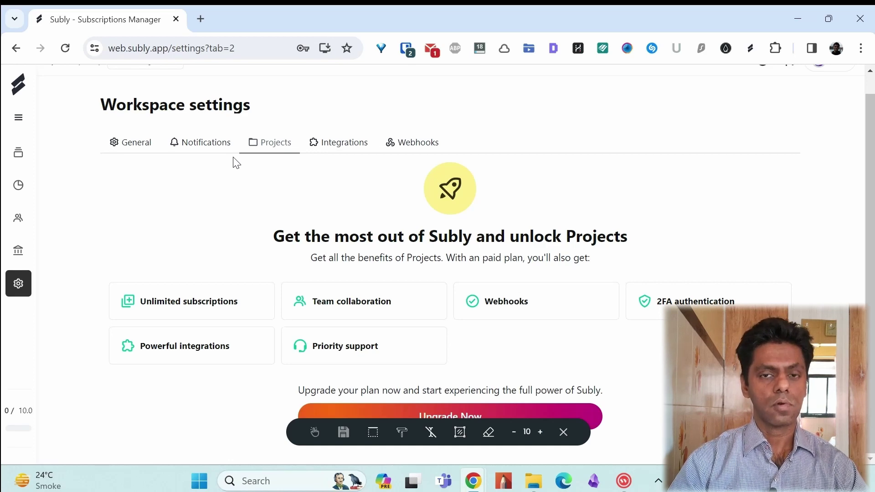
{"action": "left_click", "coordinate": [339, 143]}
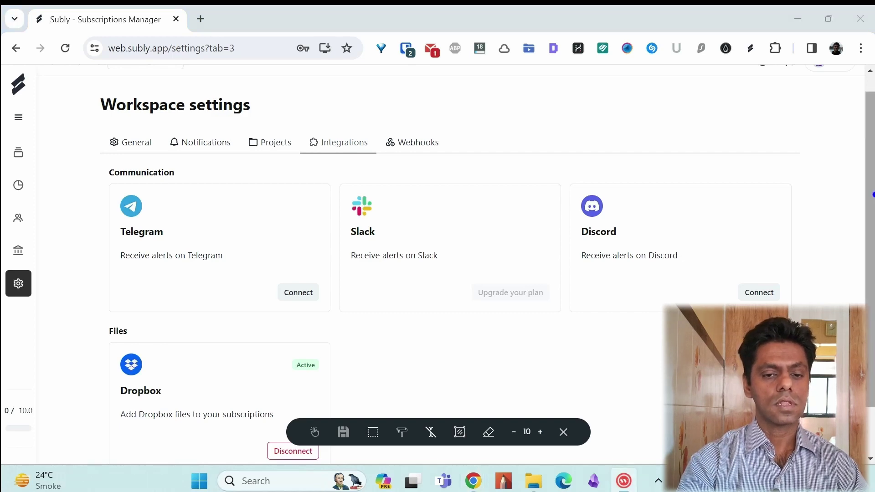
{"action": "scroll", "coordinate": [437, 264], "scroll_direction": "down", "scroll_amount": 1}
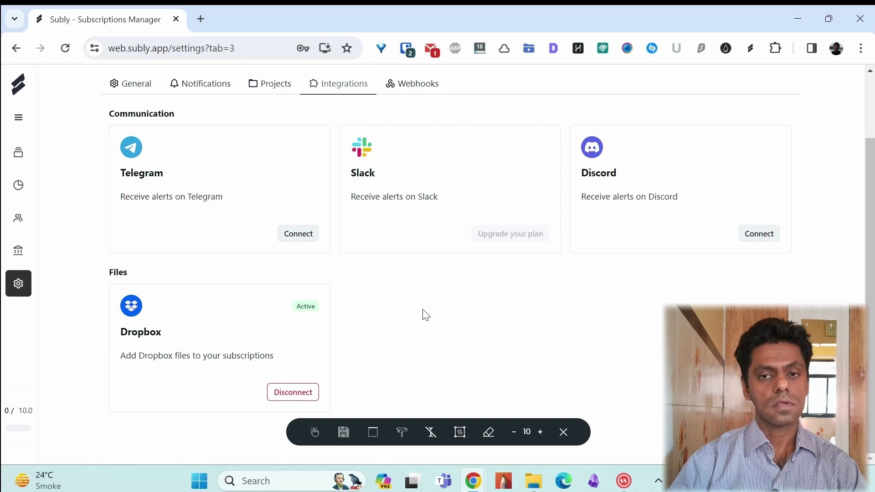
Return to the Subscriptions overview with the navigation sidebar collapsed.
{"action": "key", "text": "alt+Left"}
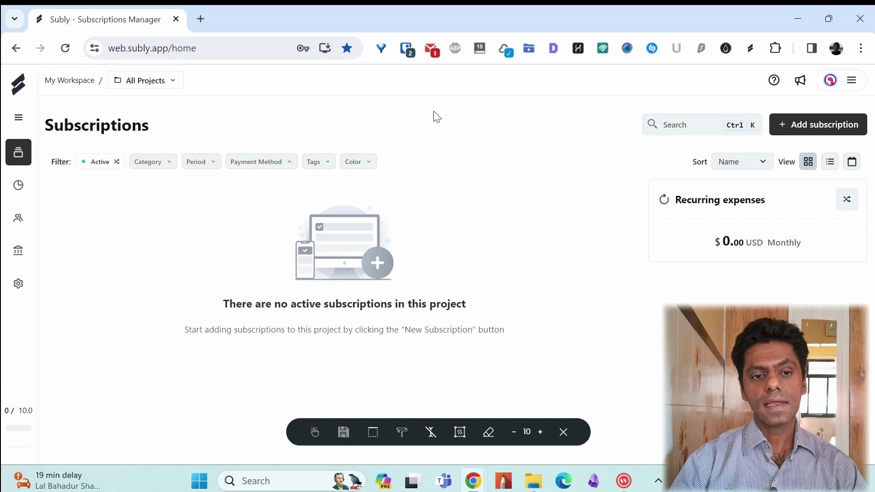
{"action": "left_click", "coordinate": [18, 118]}
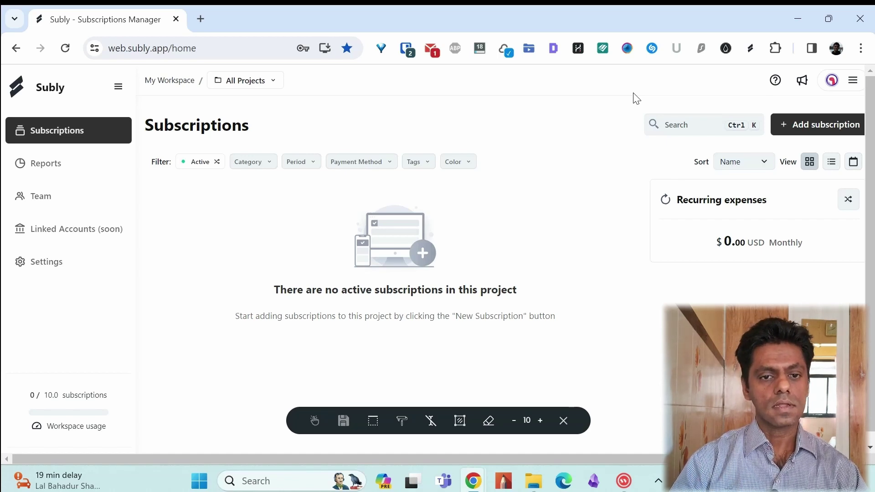
{"action": "key", "text": "Escape"}
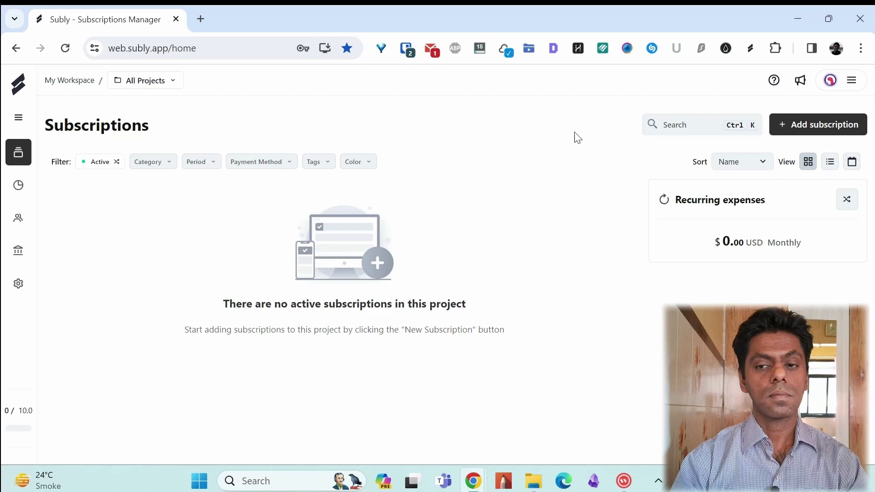
Start adding a subscription and search the available services for "netf".
{"action": "left_click", "coordinate": [806, 130]}
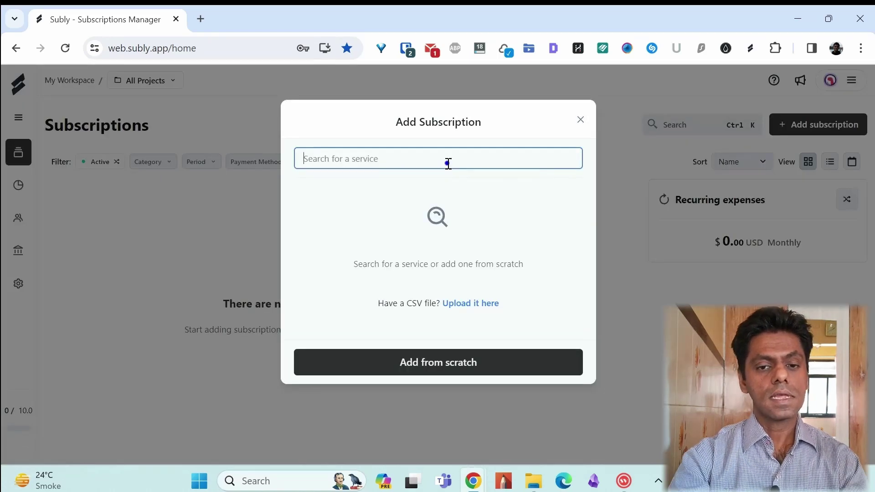
{"action": "type", "text": "netf"}
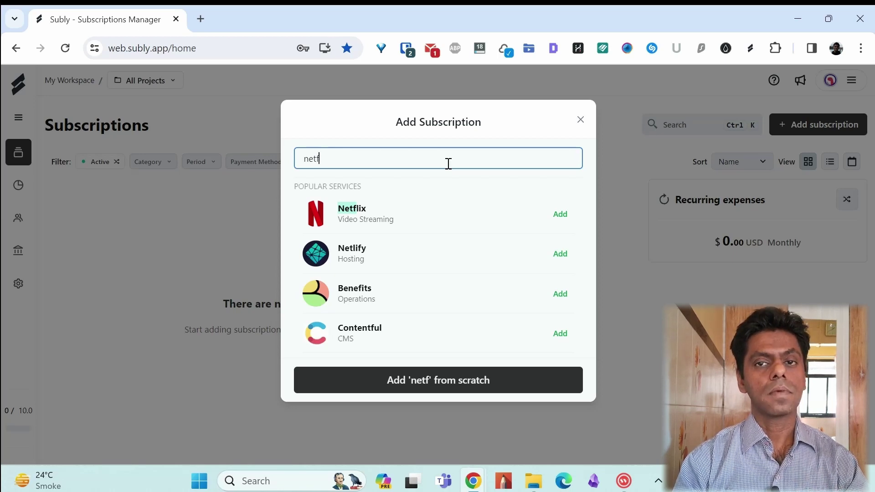
{"action": "double_click", "coordinate": [448, 164]}
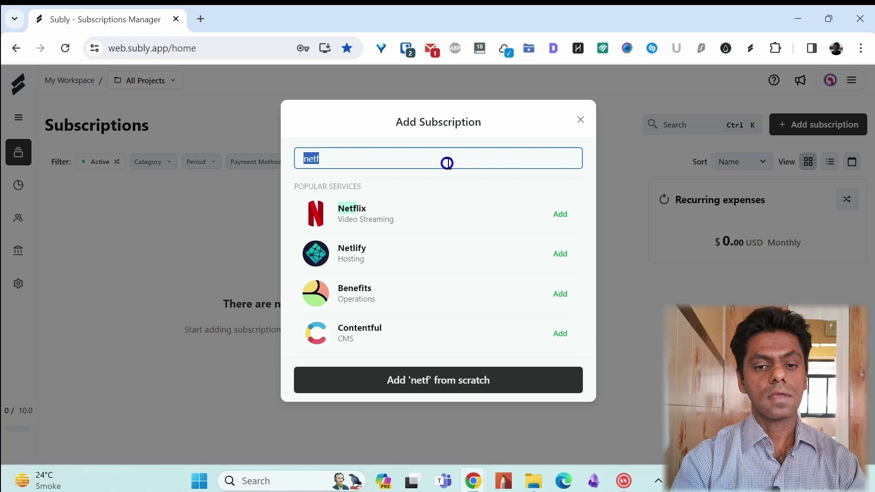
{"action": "key", "text": "BackSpace"}
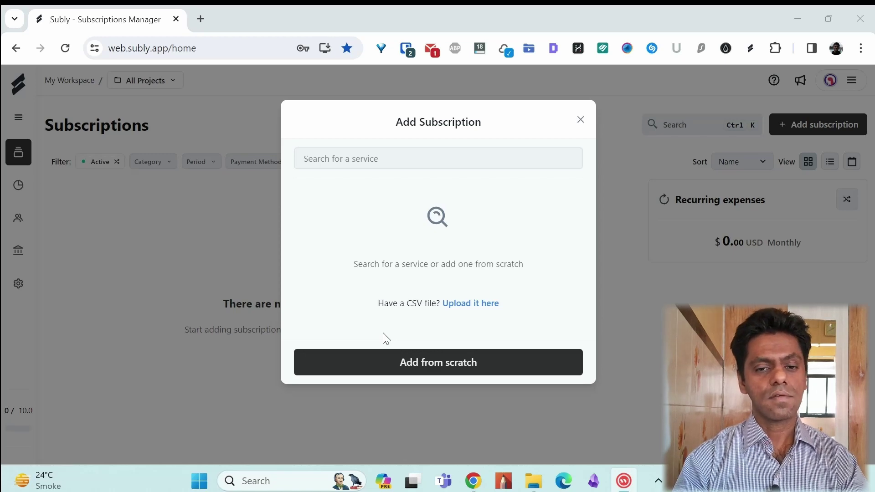
Search the available services for "only" and clear the search text.
{"action": "left_click", "coordinate": [388, 166]}
{"action": "type", "text": "only"}
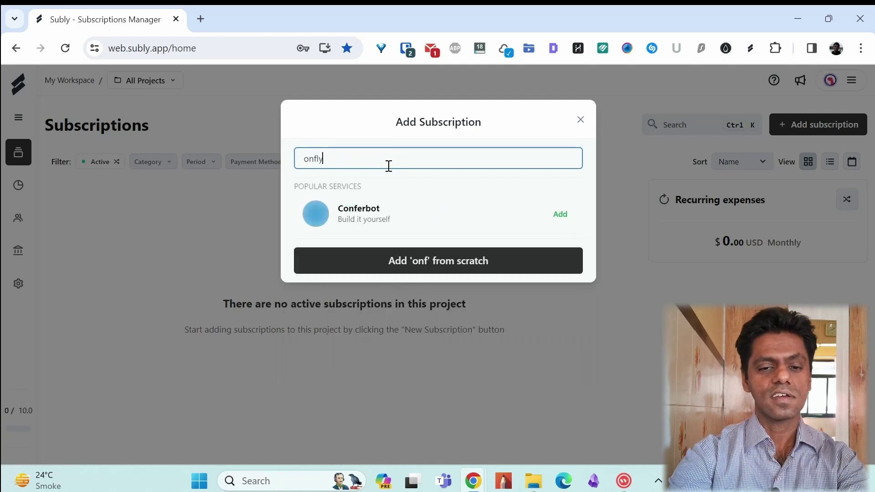
{"action": "key", "text": "BackSpace"}
{"action": "key", "text": "BackSpace"}
{"action": "key", "text": "BackSpace"}
{"action": "key", "text": "BackSpace"}
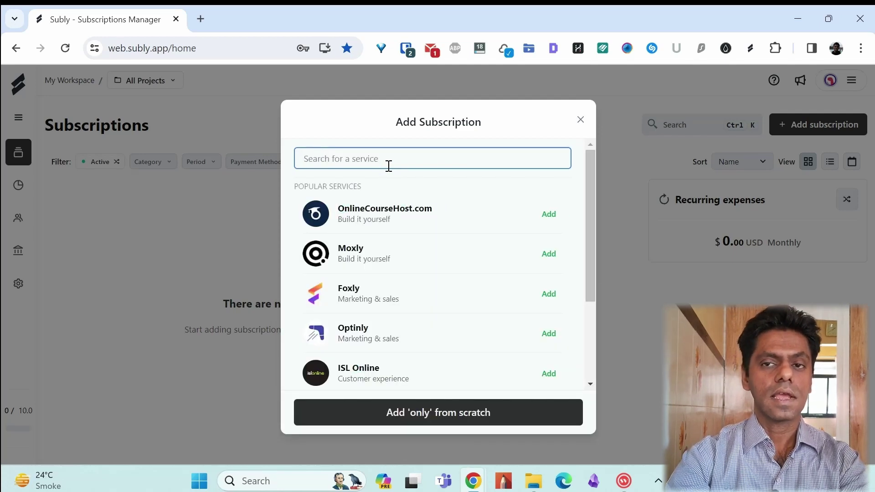
Create a subscription from scratch named "Only Fans" in the Entertainment category.
{"action": "left_click", "coordinate": [448, 357]}
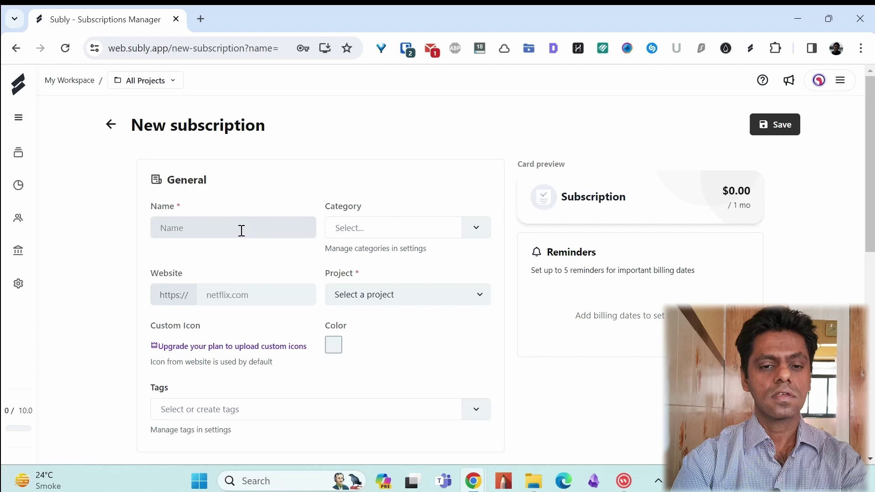
{"action": "left_click", "coordinate": [240, 230]}
{"action": "scroll", "coordinate": [240, 230], "scroll_direction": "down", "scroll_amount": 2}
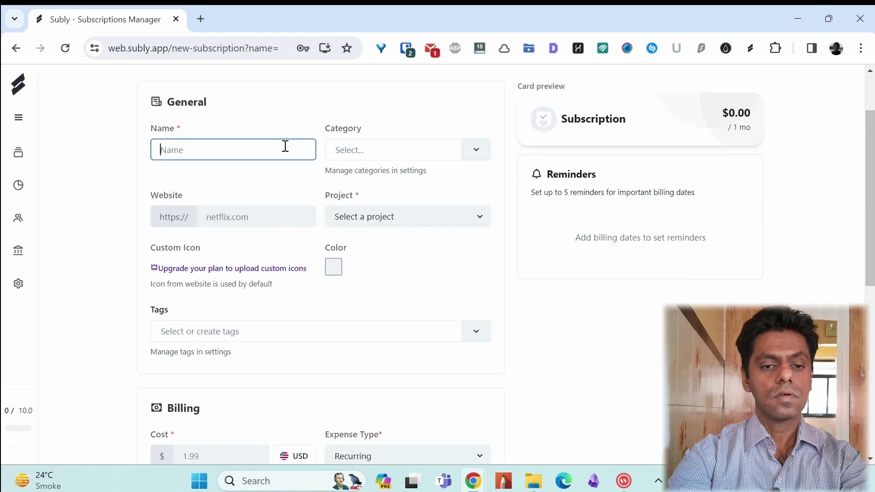
{"action": "type", "text": "Only Fans"}
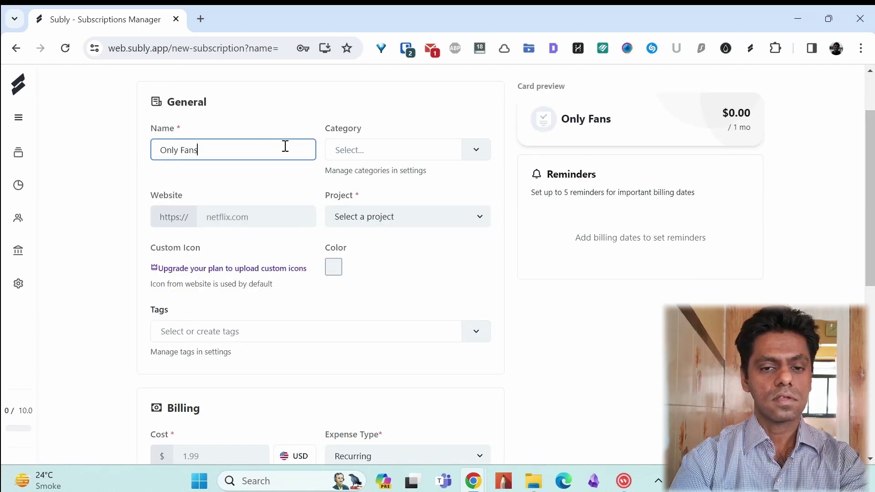
{"action": "left_click", "coordinate": [471, 152]}
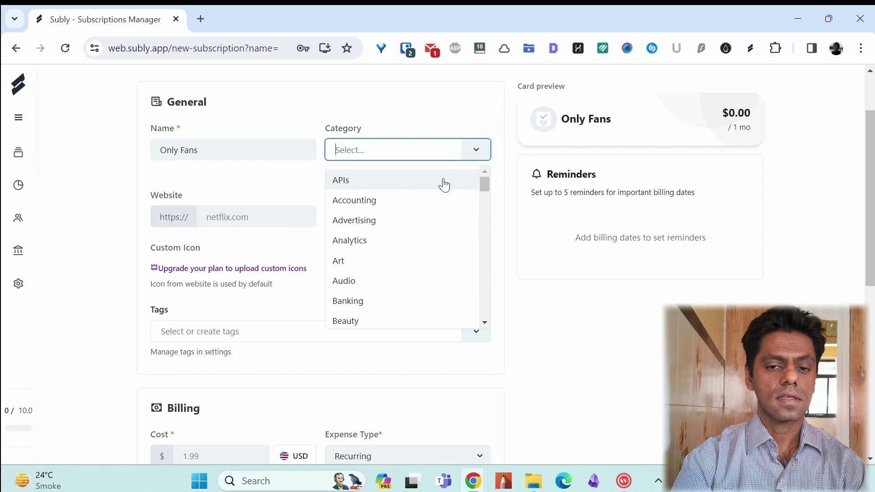
{"action": "type", "text": "enter"}
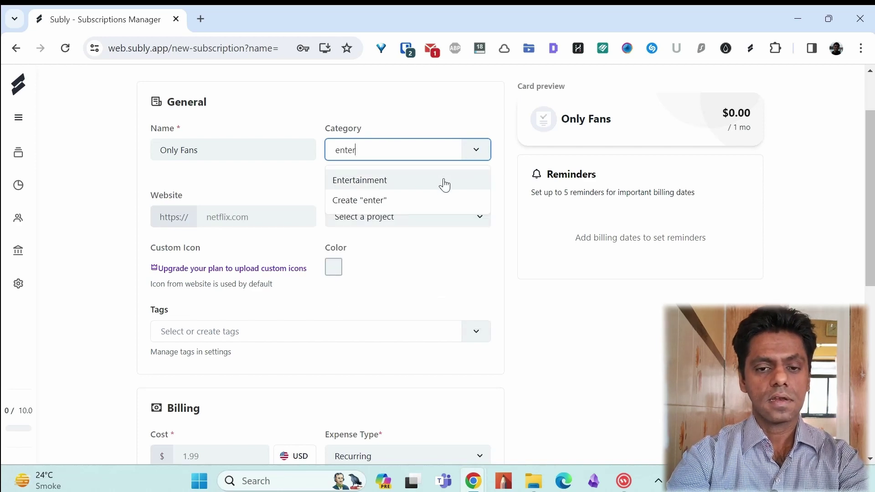
{"action": "left_click", "coordinate": [445, 182]}
Set the subscription's website to onlyfans.com and assign it to the Personal project.
{"action": "left_click", "coordinate": [258, 223]}
{"action": "type", "text": "onlyfans.com"}
{"action": "left_click", "coordinate": [449, 218]}
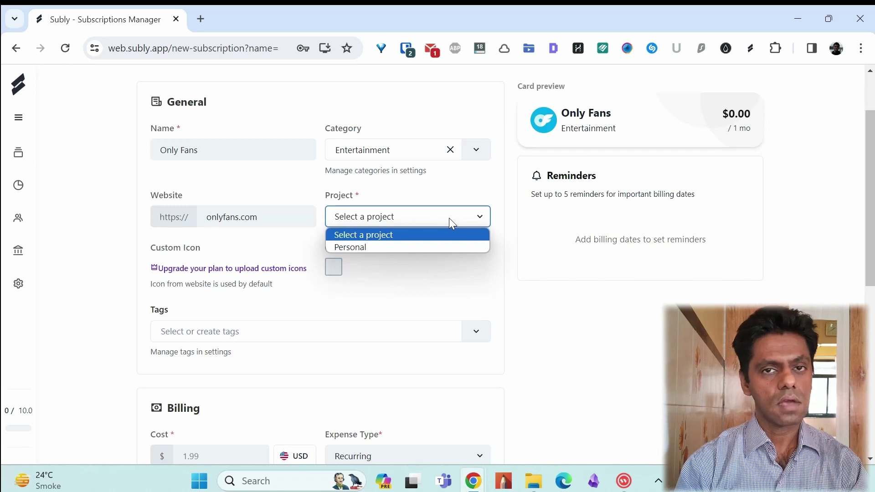
{"action": "left_click", "coordinate": [392, 247]}
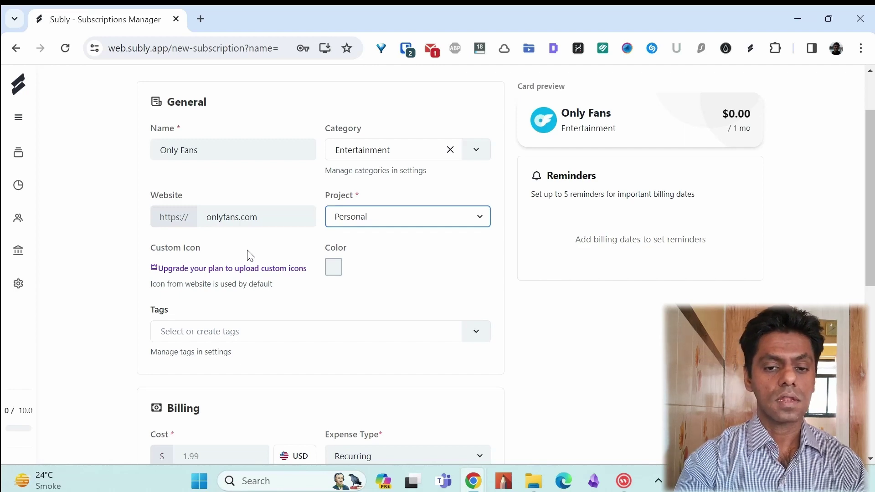
{"action": "left_click", "coordinate": [391, 338]}
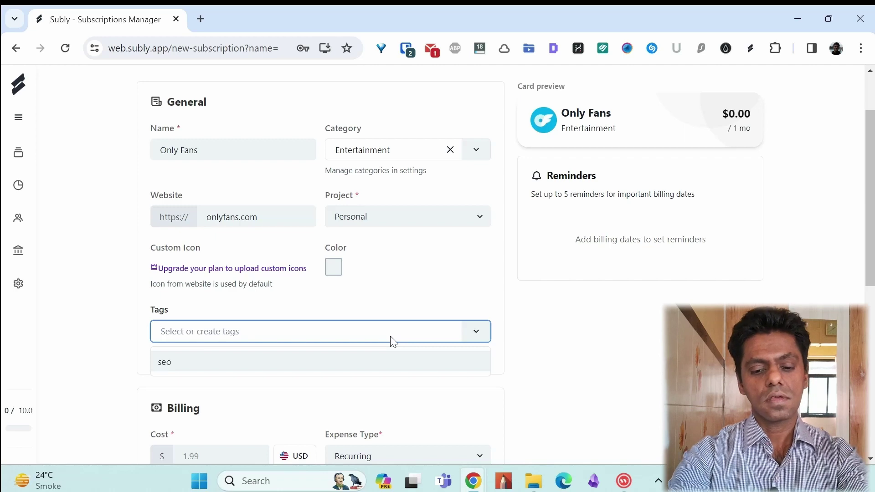
{"action": "type", "text": "enter"}
{"action": "type", "text": "tai"}
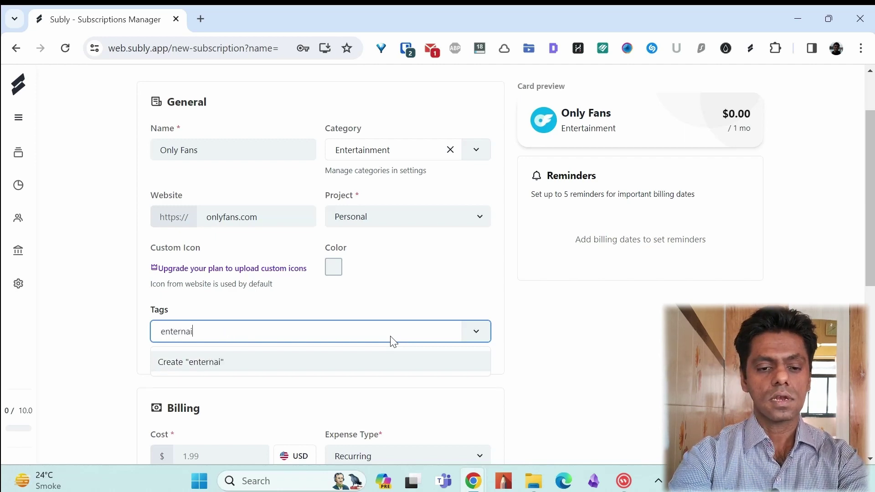
{"action": "key", "text": "Escape"}
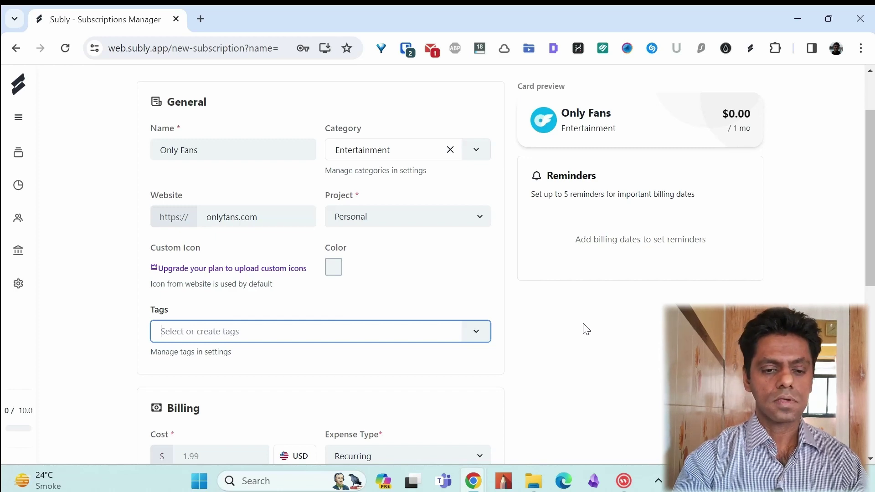
Set the Only Fans billing to a recurring cost of 4.99 USD paid by credit card.
{"action": "scroll", "coordinate": [219, 165], "scroll_direction": "down", "scroll_amount": 5}
{"action": "left_click", "coordinate": [220, 165]}
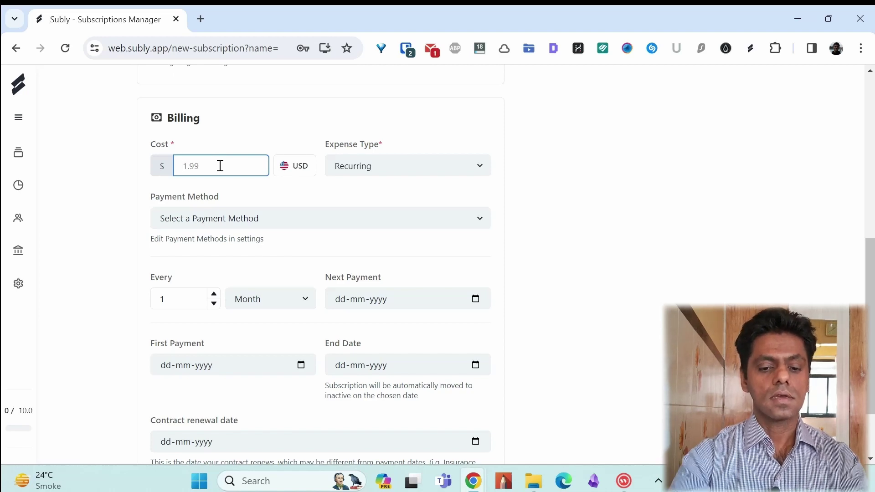
{"action": "type", "text": "4.99"}
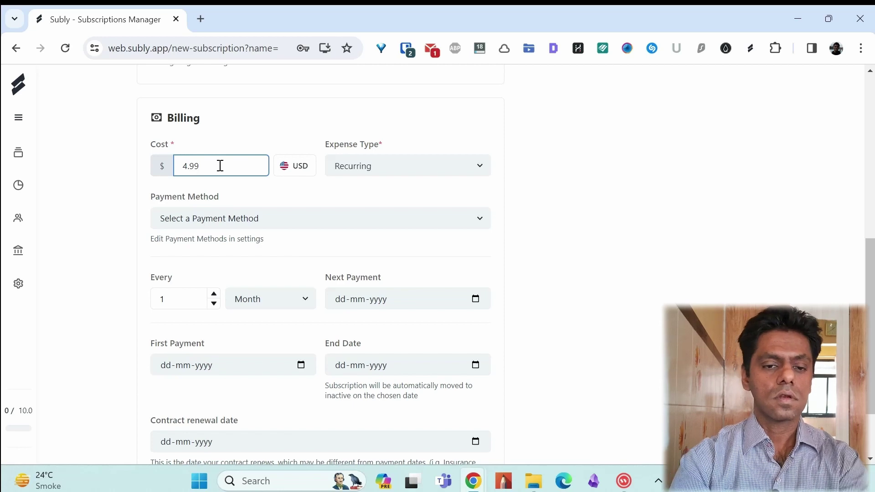
{"action": "left_click", "coordinate": [382, 162]}
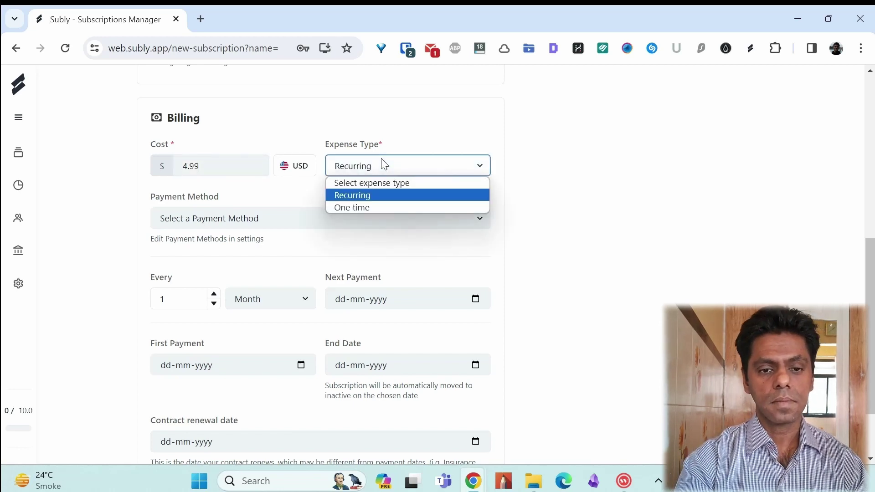
{"action": "left_click", "coordinate": [360, 195]}
{"action": "left_click", "coordinate": [332, 221]}
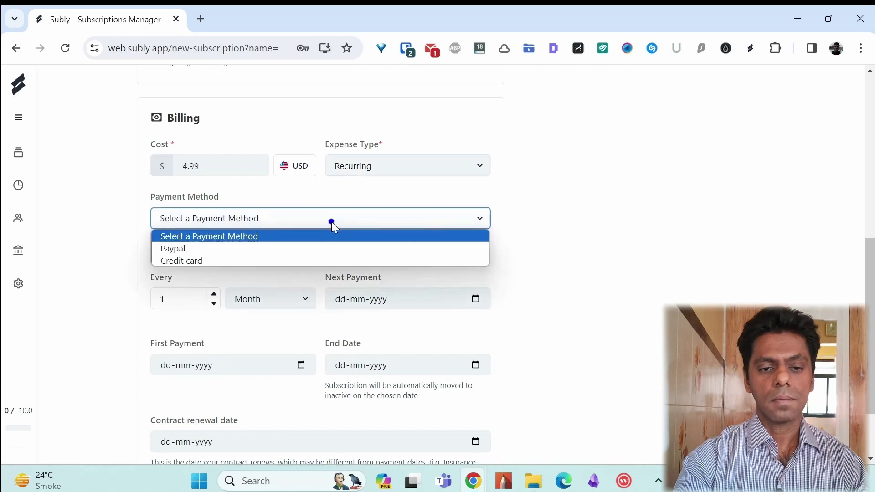
{"action": "left_click", "coordinate": [260, 260]}
Set the Only Fans subscription's next payment date to 02-02-2024.
{"action": "scroll", "coordinate": [609, 259], "scroll_direction": "down", "scroll_amount": 2}
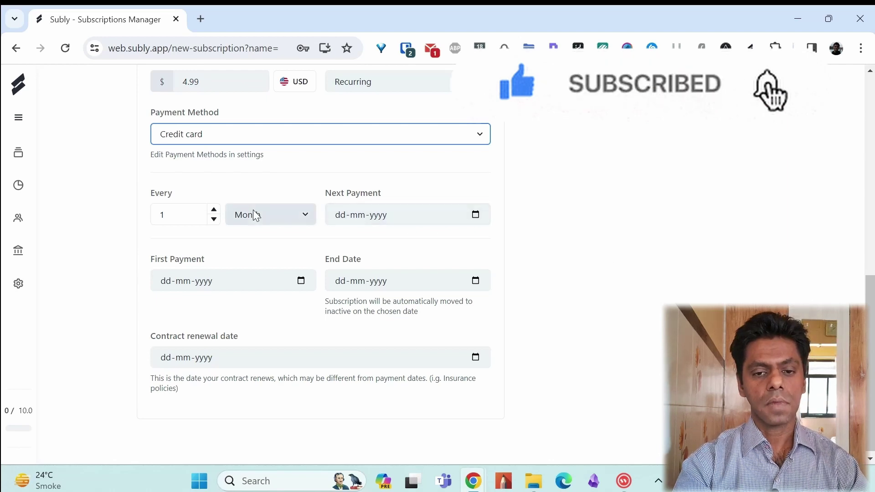
{"action": "left_click", "coordinate": [337, 217]}
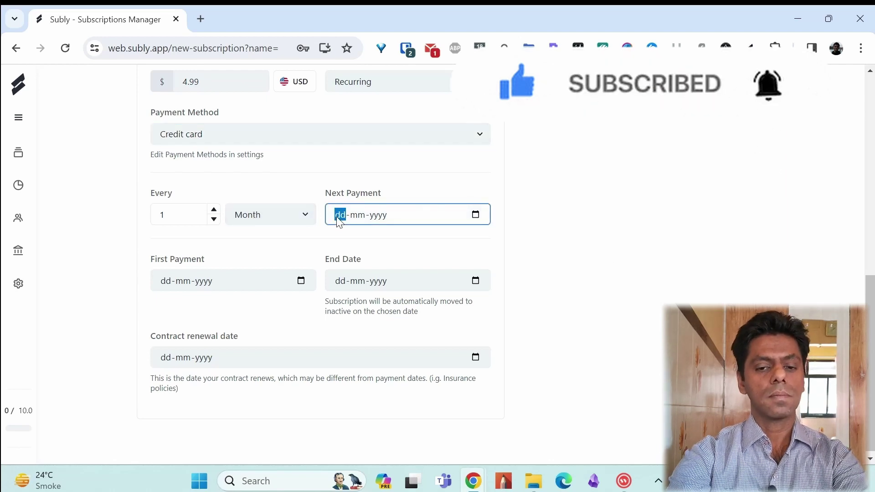
{"action": "type", "text": "0202"}
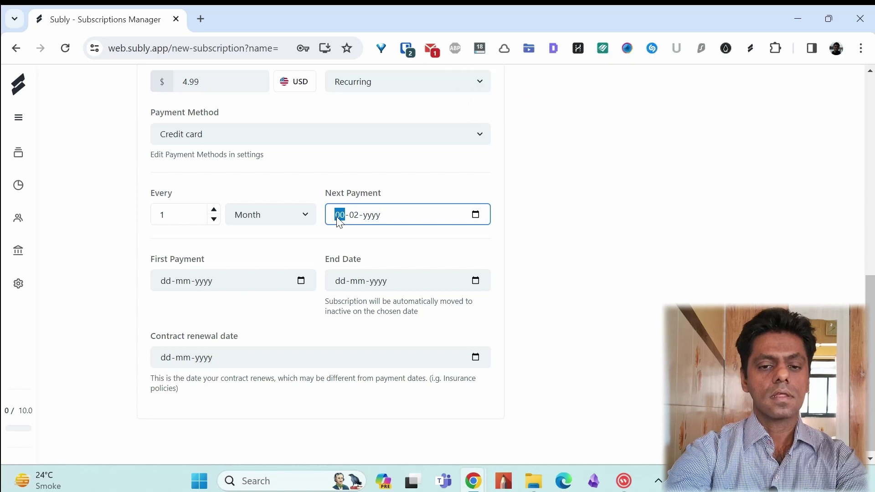
{"action": "key", "text": "Right"}
{"action": "key", "text": "Right"}
{"action": "type", "text": "2024"}
{"action": "scroll", "coordinate": [586, 319], "scroll_direction": "down", "scroll_amount": 1}
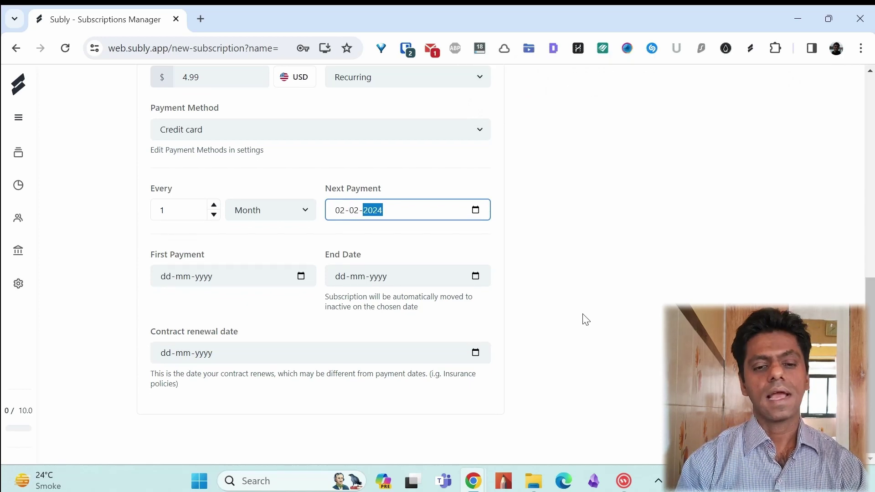
Add a reminder 5 days before the next payment and save the Only Fans subscription.
{"action": "left_click_drag", "start_coordinate": [868, 382], "coordinate": [868, 196]}
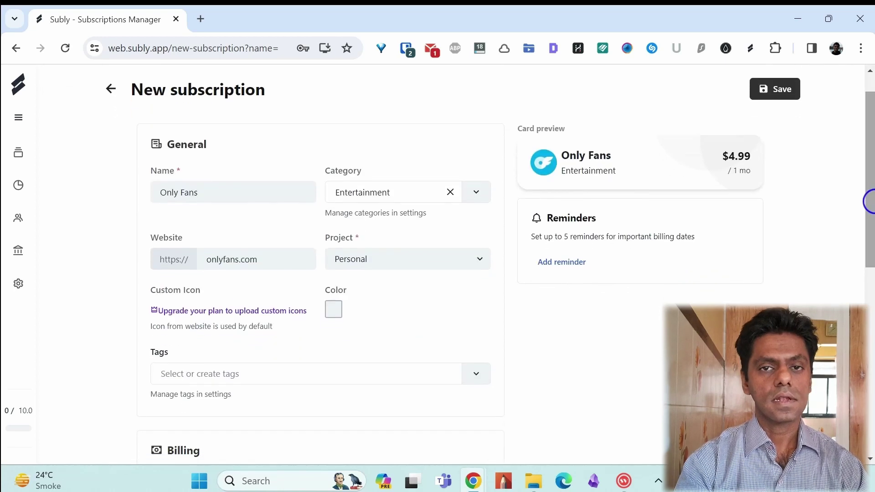
{"action": "left_click", "coordinate": [545, 262]}
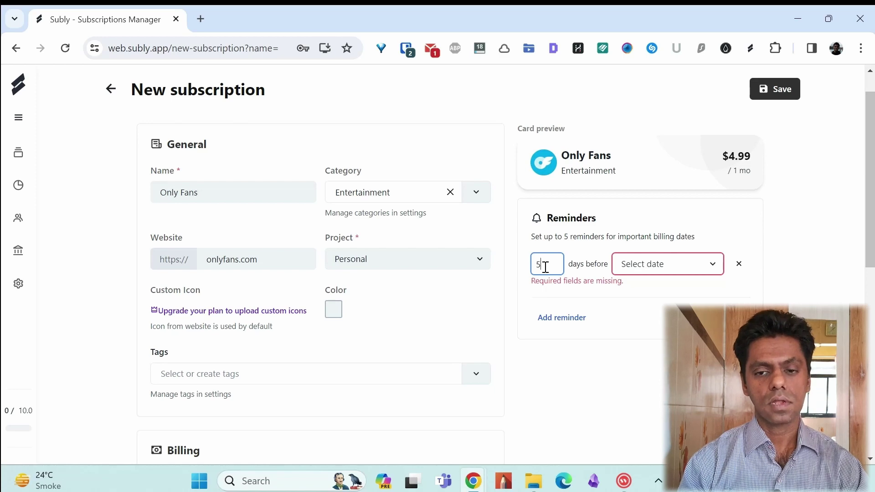
{"action": "double_click", "coordinate": [545, 267]}
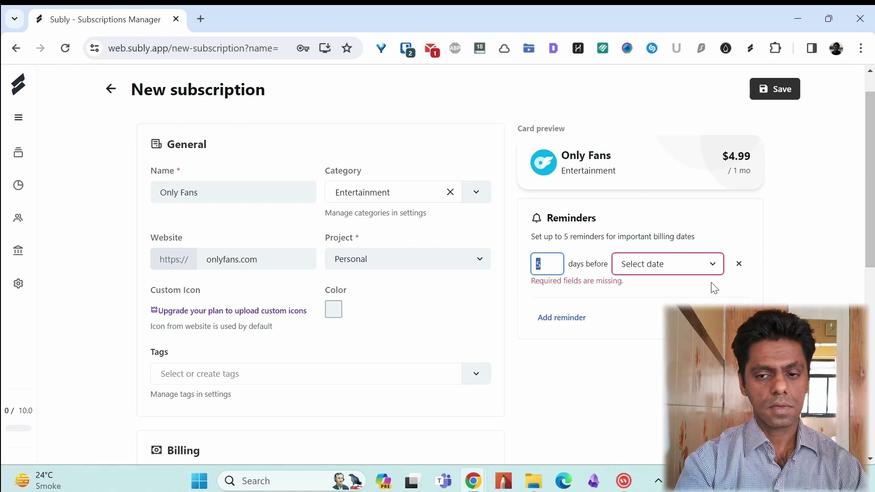
{"action": "left_click", "coordinate": [704, 267]}
{"action": "left_click", "coordinate": [668, 293]}
{"action": "scroll", "coordinate": [668, 293], "scroll_direction": "down", "scroll_amount": 8}
{"action": "scroll", "coordinate": [848, 180], "scroll_direction": "up", "scroll_amount": 8}
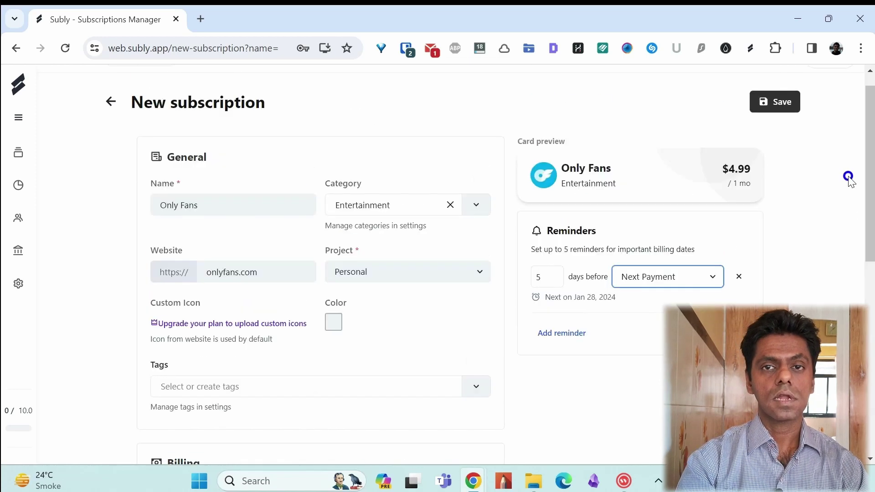
{"action": "left_click", "coordinate": [775, 106]}
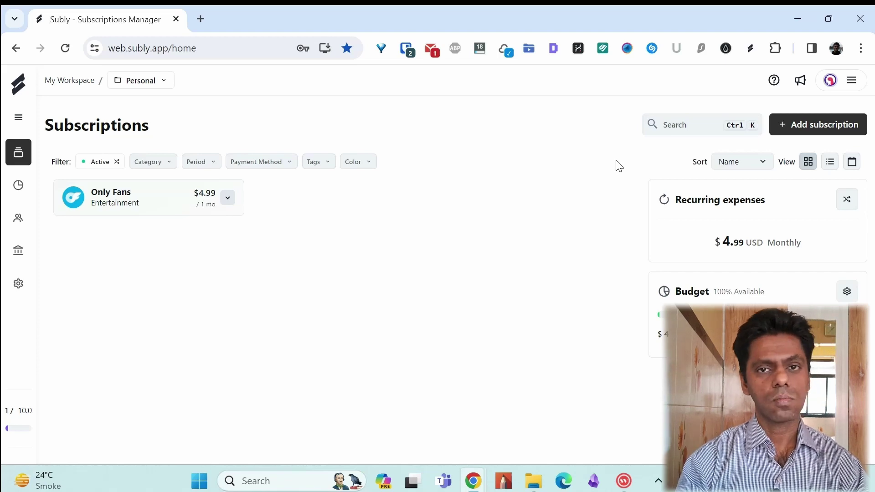
View the account menu options and open the Subly browser extension.
{"action": "left_click", "coordinate": [830, 81]}
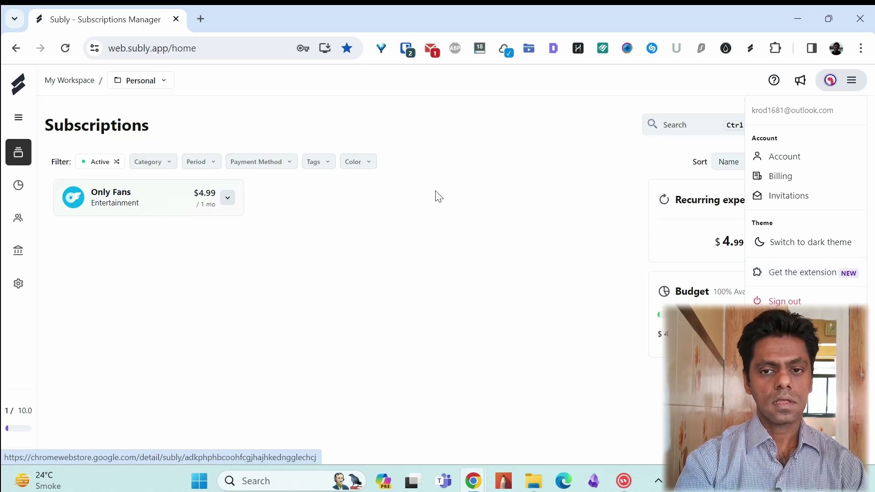
{"action": "left_click", "coordinate": [750, 49]}
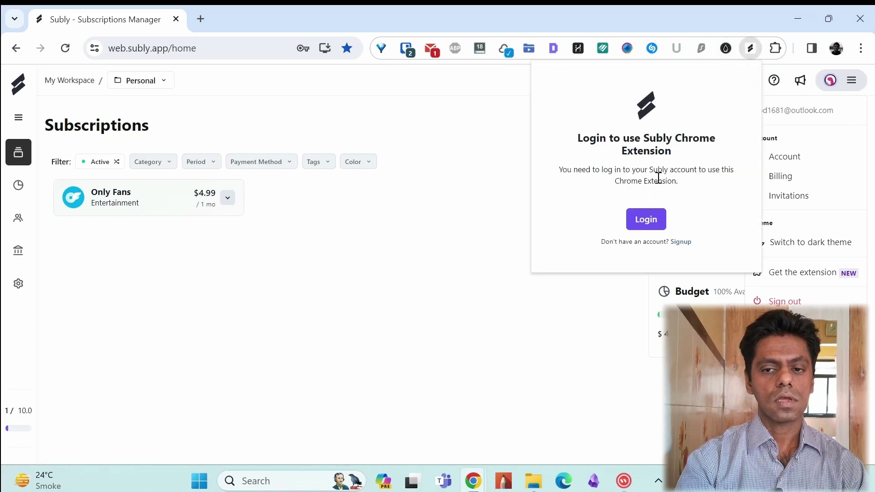
Open ahrefs.com in a new browser tab and bring up the Subly extension's new subscription form for it.
{"action": "key", "text": "ctrl+t"}
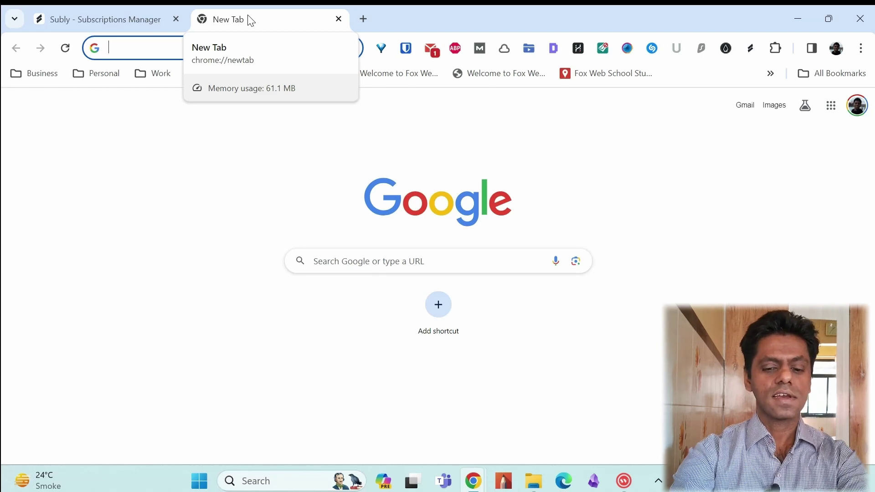
{"action": "type", "text": "ahrefs"}
{"action": "key", "text": "ctrl+Return"}
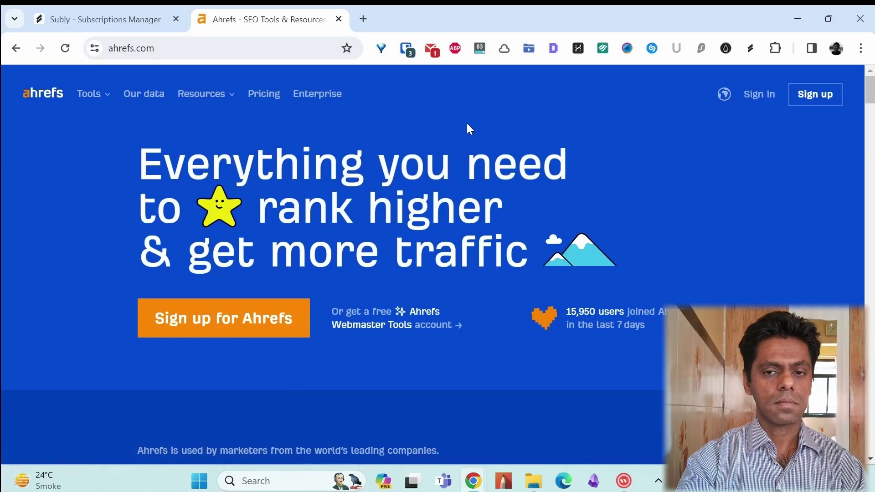
{"action": "left_click", "coordinate": [750, 48]}
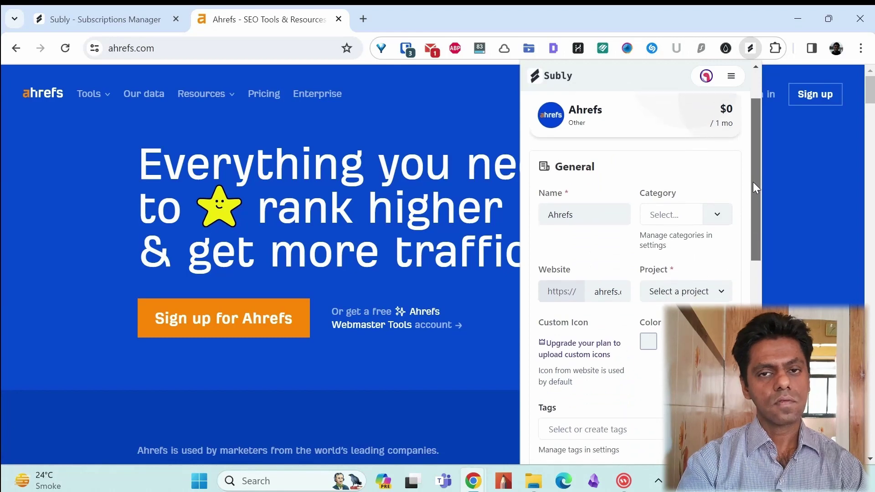
Set the Ahrefs subscription's category to SEO and assign it to the Personal project.
{"action": "left_click_drag", "start_coordinate": [753, 182], "coordinate": [750, 209]}
{"action": "left_click", "coordinate": [719, 152]}
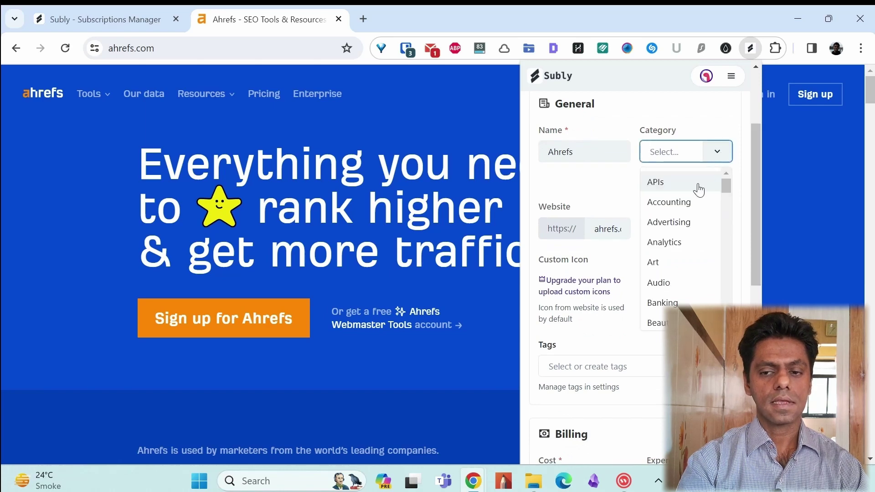
{"action": "type", "text": "seo"}
{"action": "key", "text": "Return"}
{"action": "left_click", "coordinate": [719, 229]}
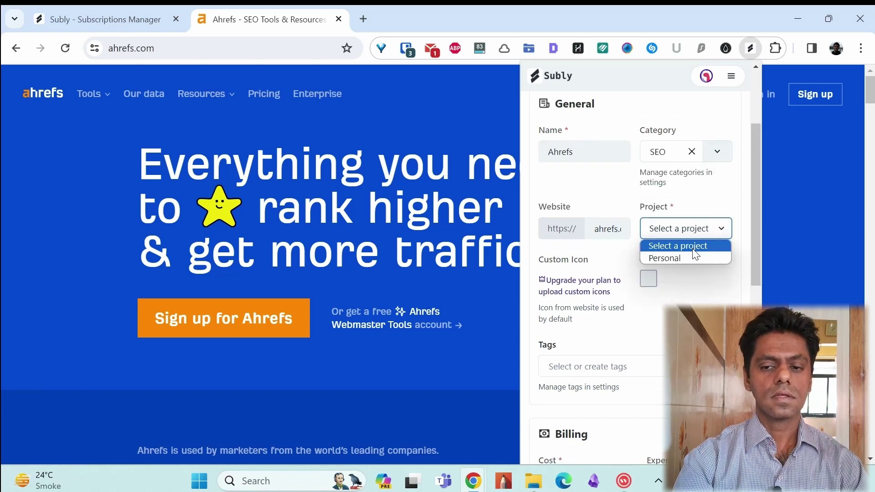
{"action": "left_click", "coordinate": [687, 258]}
Set the Ahrefs cost to 99 USD and its payment method to Credit card.
{"action": "scroll", "coordinate": [613, 265], "scroll_direction": "down", "scroll_amount": 6}
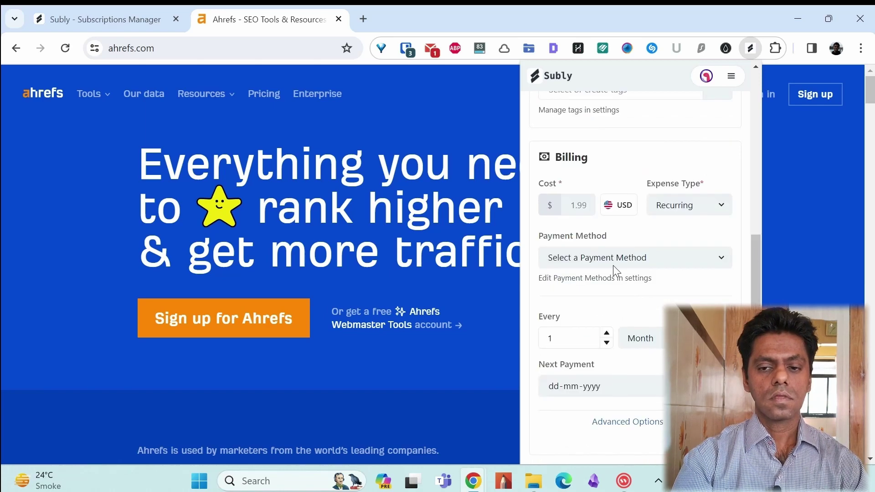
{"action": "left_click", "coordinate": [574, 205]}
{"action": "type", "text": "99"}
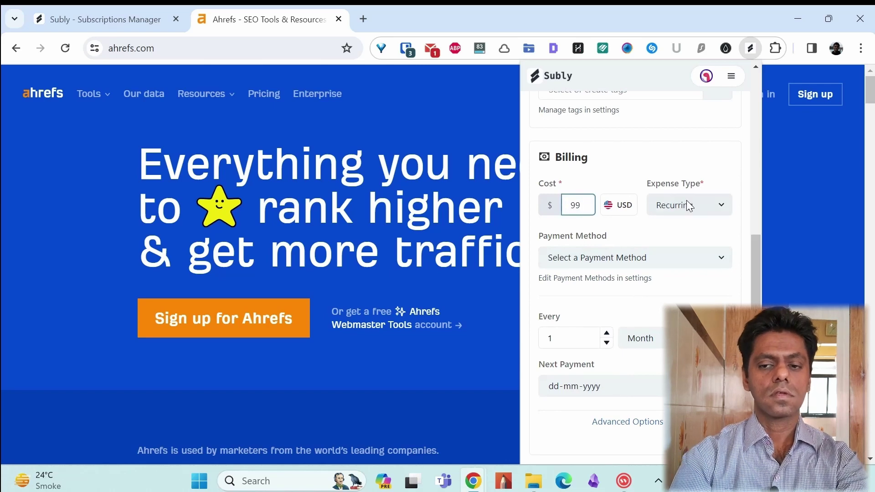
{"action": "left_click", "coordinate": [716, 259]}
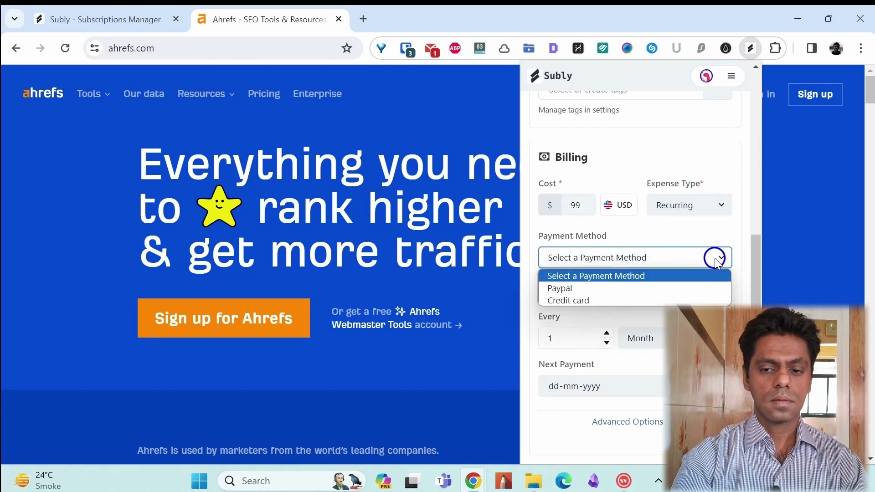
{"action": "left_click", "coordinate": [643, 297]}
Set the Ahrefs subscription's next payment date to 02-02-2024.
{"action": "scroll", "coordinate": [668, 297], "scroll_direction": "down", "scroll_amount": 2}
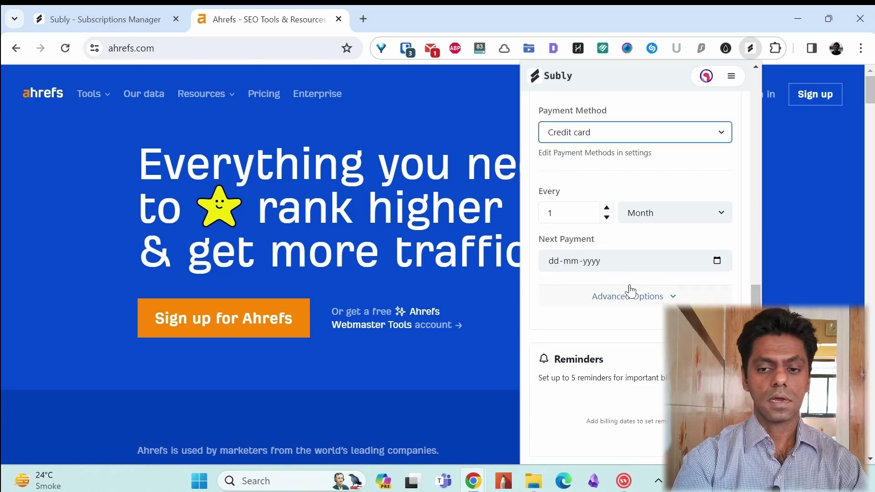
{"action": "left_click", "coordinate": [552, 261]}
{"action": "type", "text": "03-"}
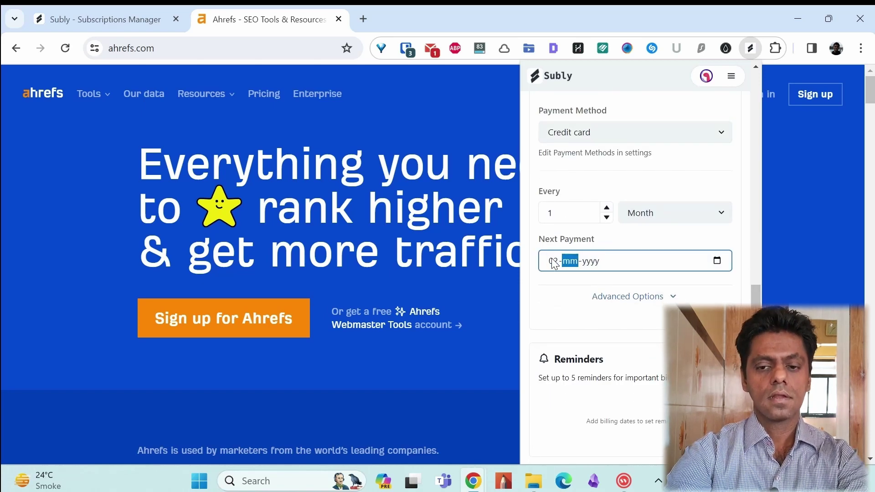
{"action": "type", "text": "02-2024"}
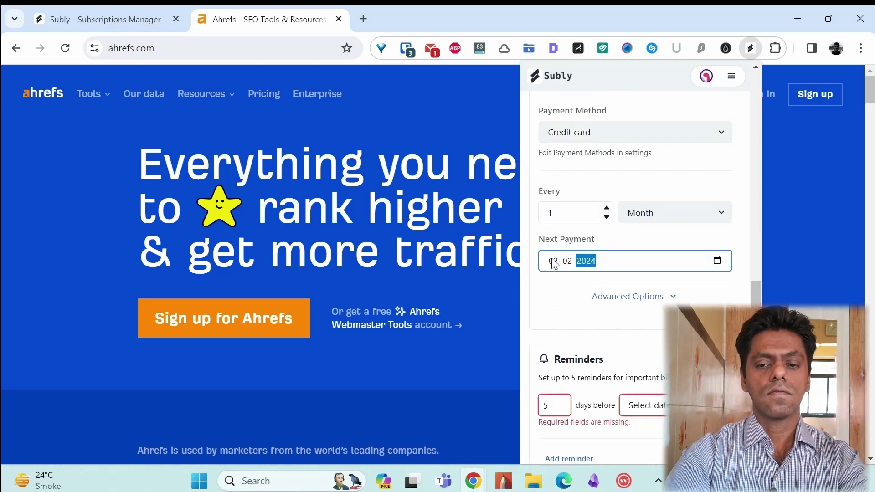
Set the reminder to 5 days before the next payment and add the Ahrefs subscription.
{"action": "scroll", "coordinate": [581, 384], "scroll_direction": "down", "scroll_amount": 1}
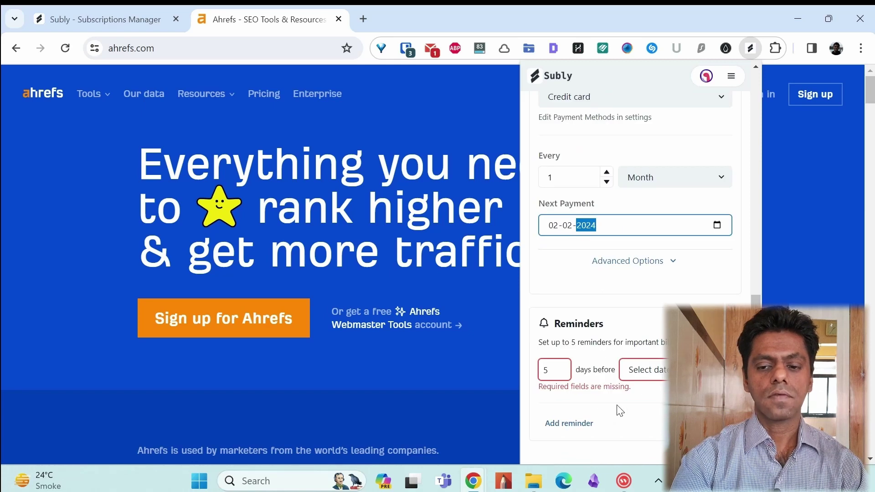
{"action": "left_click", "coordinate": [643, 370]}
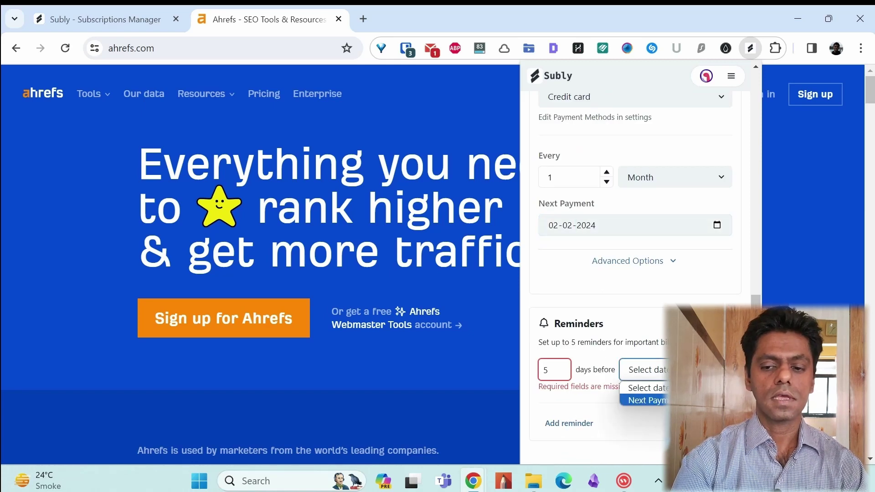
{"action": "scroll", "coordinate": [747, 140], "scroll_direction": "up", "scroll_amount": 10}
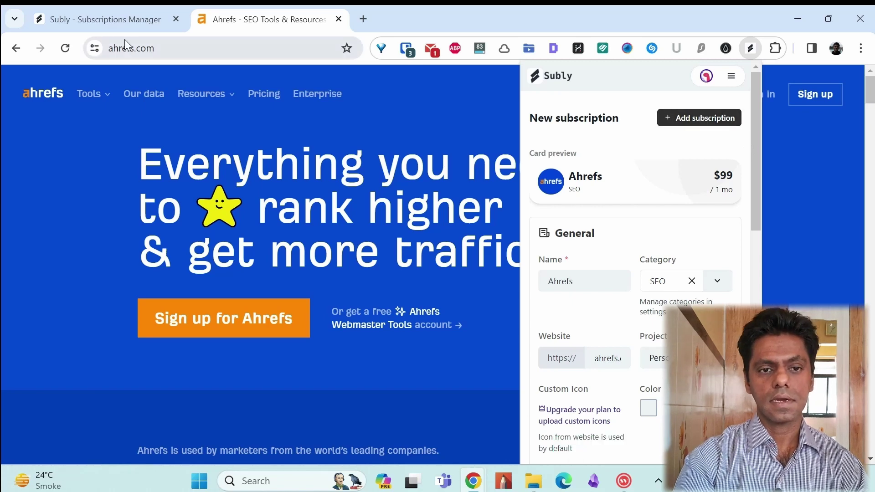
Return to Subly's Subscriptions page and reload it to check the updated list.
{"action": "left_click", "coordinate": [109, 20]}
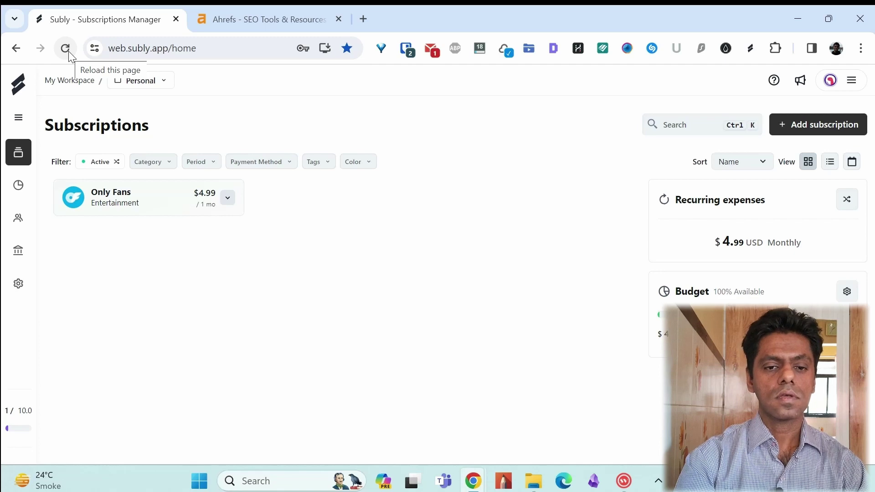
{"action": "left_click", "coordinate": [68, 51]}
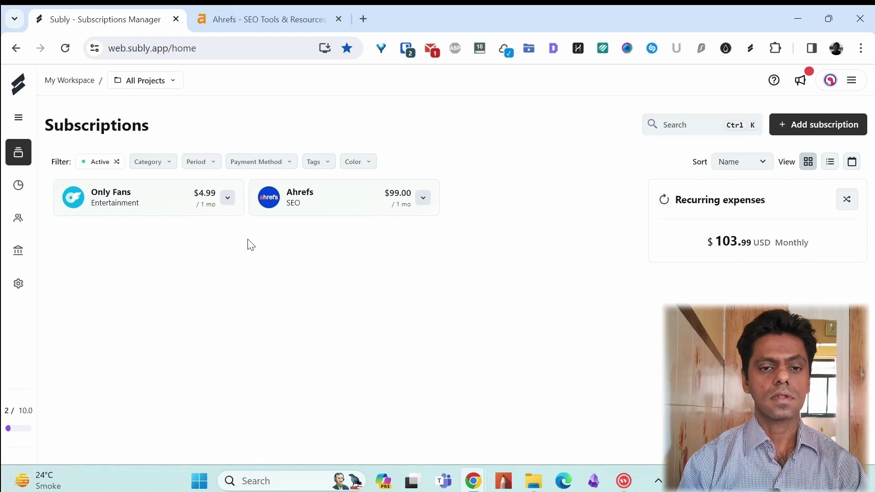
Examine the Category and Payment Method filters and the actions available for the Ahrefs subscription.
{"action": "left_click", "coordinate": [152, 164]}
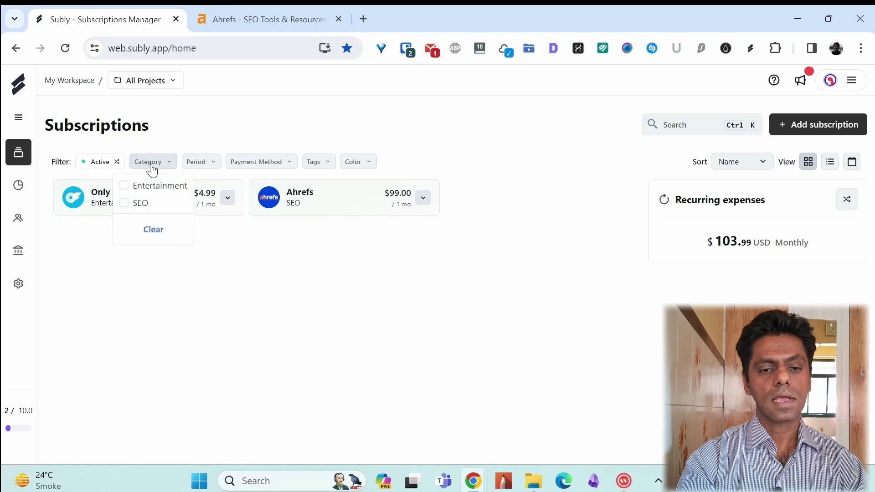
{"action": "left_click", "coordinate": [254, 162]}
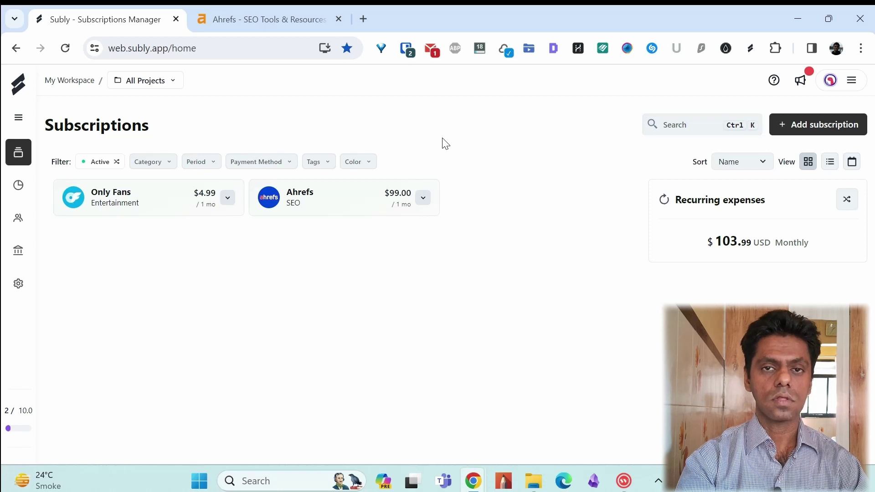
{"action": "left_click", "coordinate": [424, 201]}
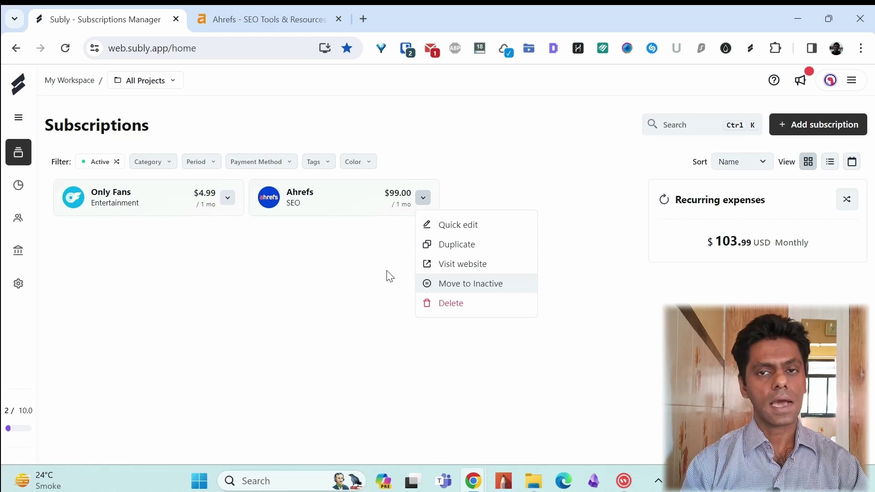
{"action": "left_click", "coordinate": [585, 200]}
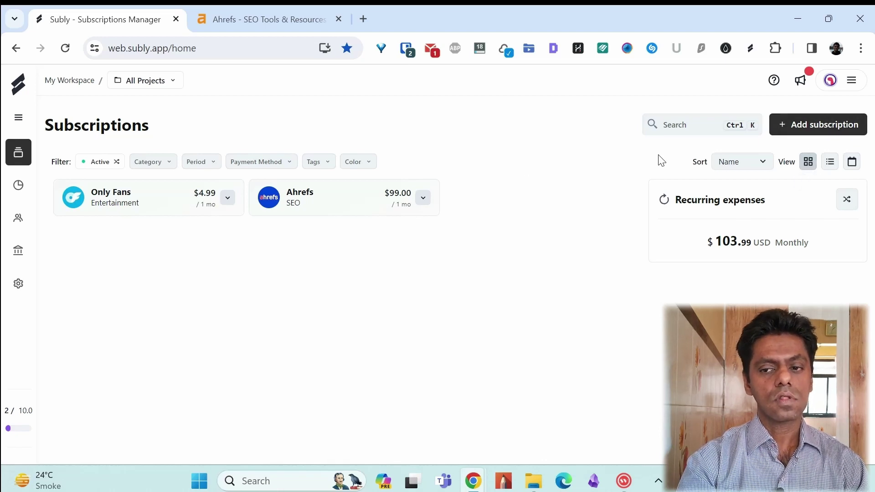
Switch the Subscriptions page to list view and check which table columns can be shown or hidden.
{"action": "left_click", "coordinate": [830, 165]}
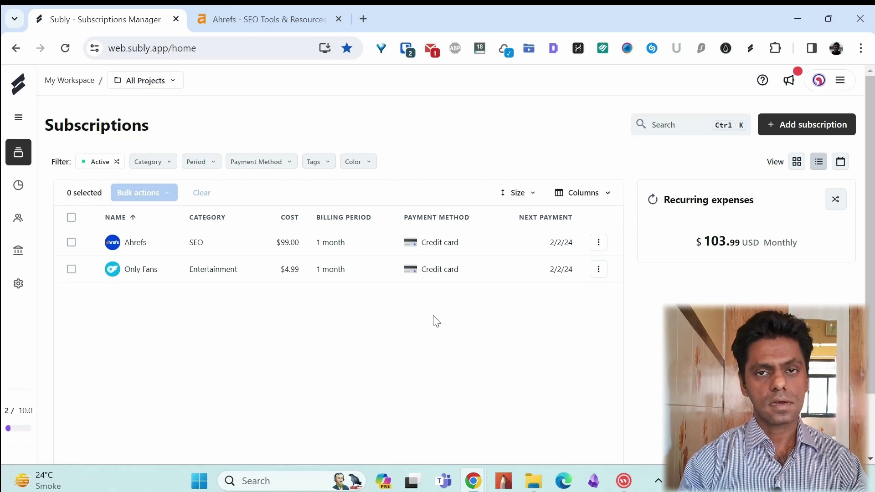
{"action": "left_click", "coordinate": [598, 197]}
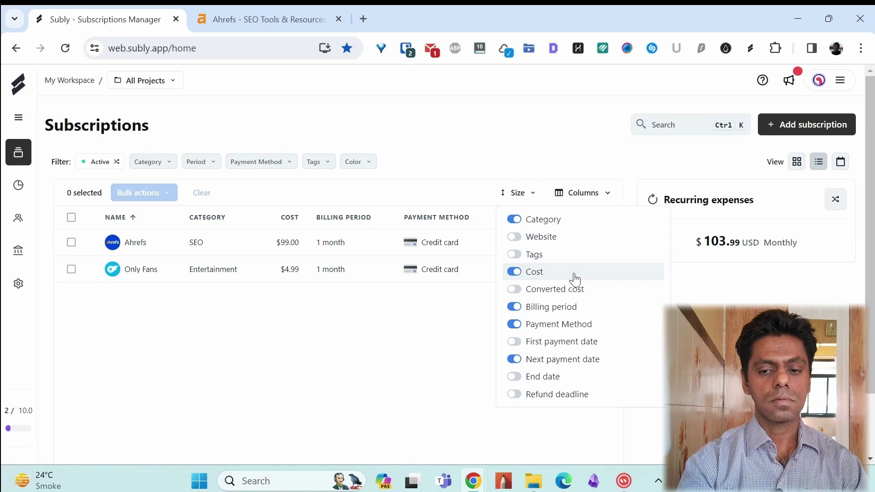
{"action": "left_click", "coordinate": [159, 217]}
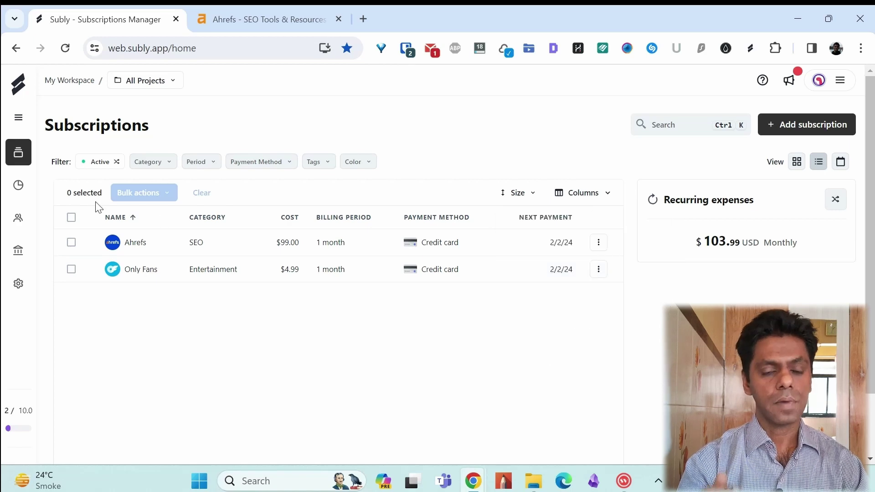
Select all listed subscriptions and examine the bulk actions and the Bulk Edit form's fields.
{"action": "left_click", "coordinate": [71, 217]}
{"action": "left_click", "coordinate": [156, 193]}
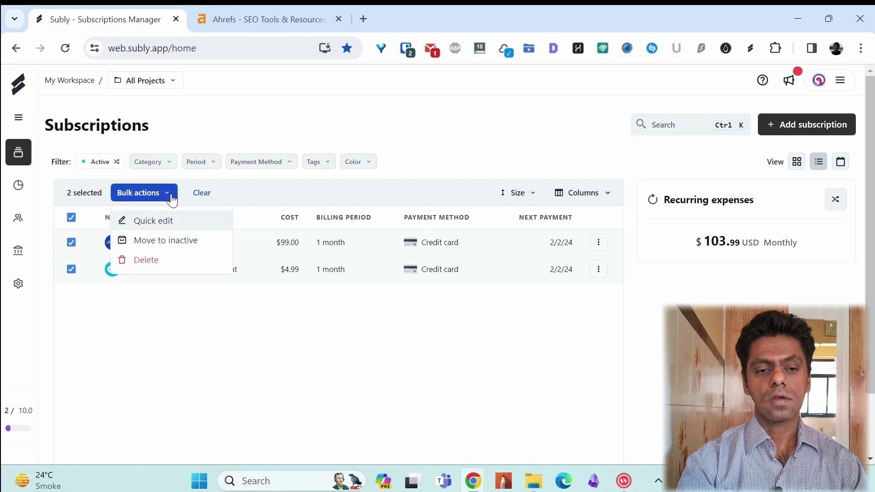
{"action": "left_click", "coordinate": [153, 221]}
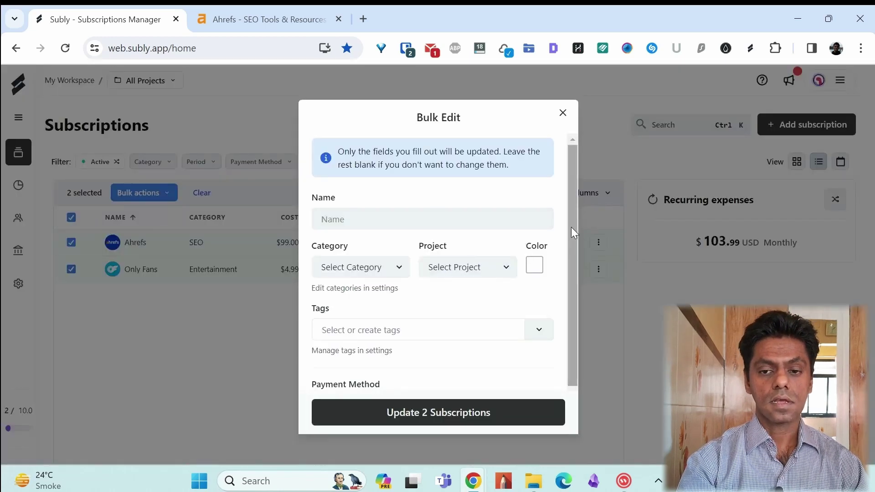
{"action": "left_click_drag", "start_coordinate": [571, 228], "coordinate": [573, 294]}
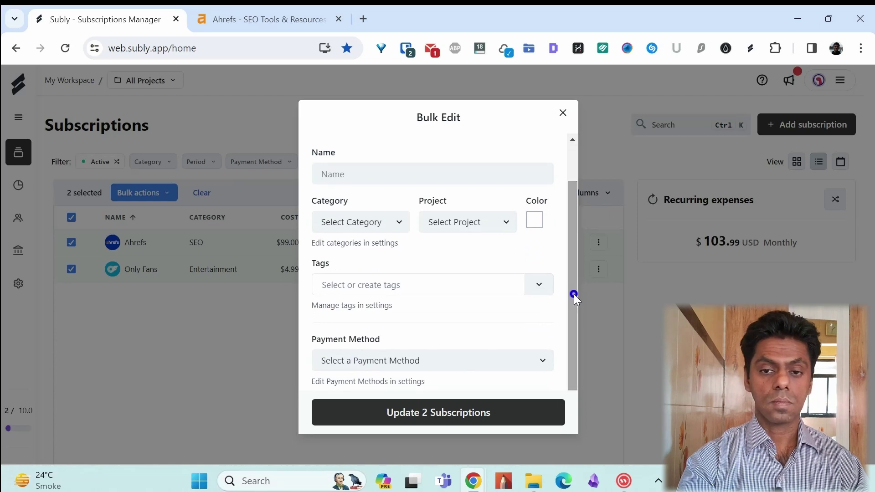
{"action": "left_click", "coordinate": [562, 113]}
{"action": "left_click", "coordinate": [159, 201]}
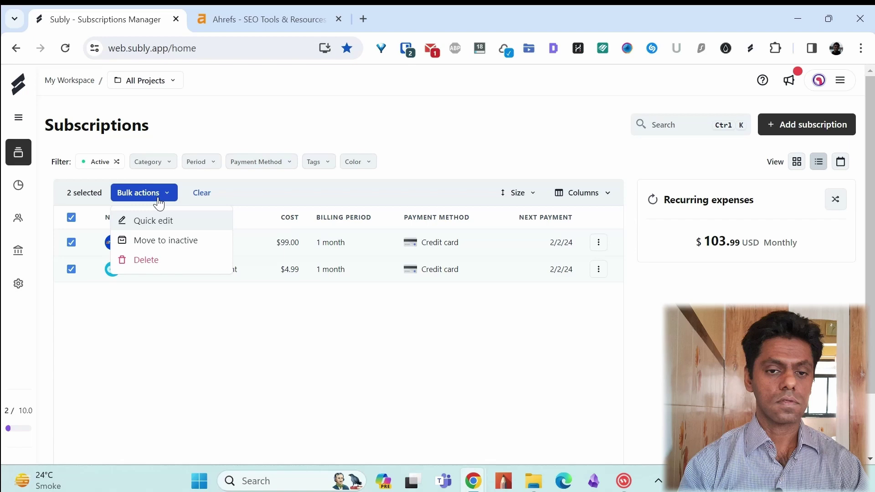
{"action": "left_click", "coordinate": [288, 122]}
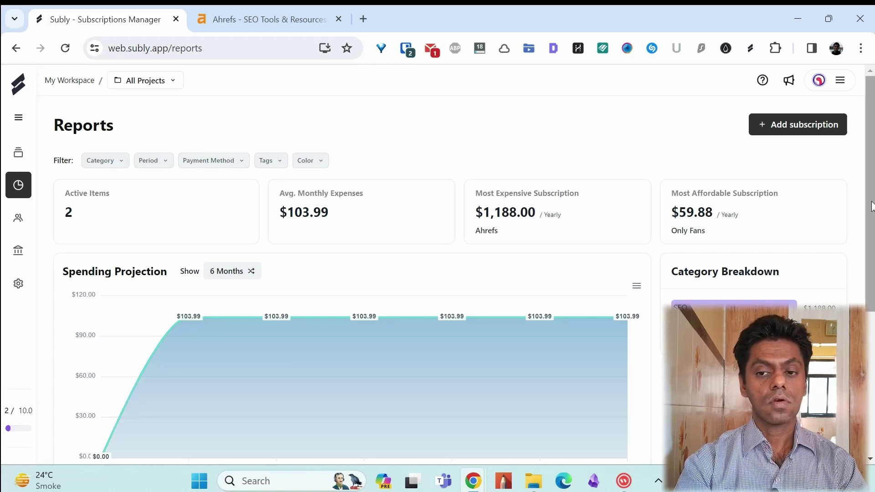
Examine the spending projection, category breakdown and upcoming payments on the Reports page.
{"action": "scroll", "coordinate": [618, 231], "scroll_direction": "down", "scroll_amount": 3}
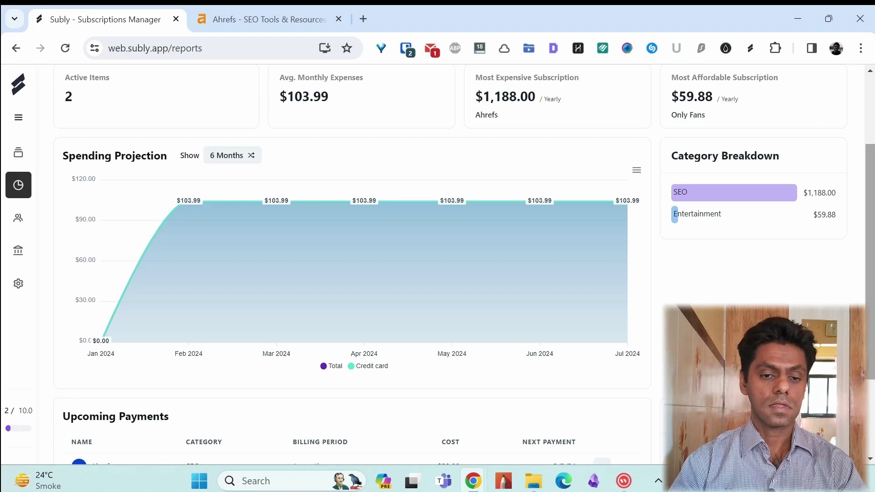
{"action": "scroll", "coordinate": [437, 264], "scroll_direction": "down", "scroll_amount": 3}
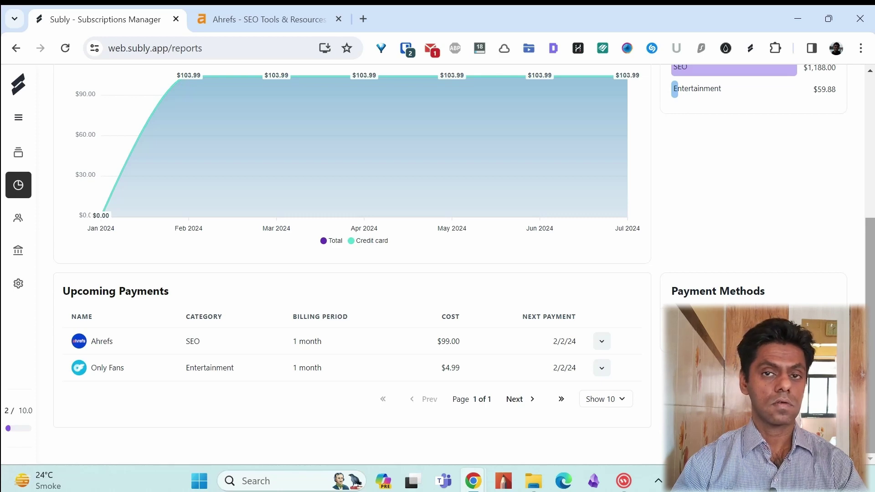
{"action": "scroll", "coordinate": [416, 118], "scroll_direction": "up", "scroll_amount": 5}
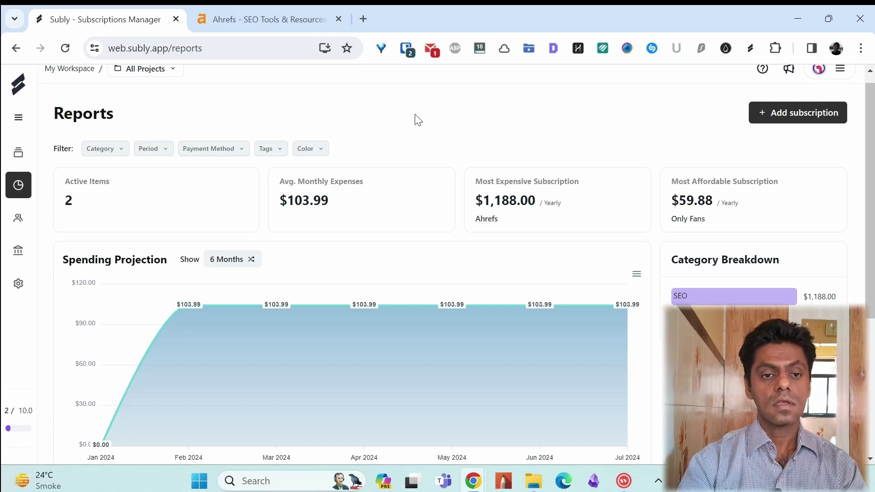
Look through the settings for categories, payment methods, tags and the subscriptions data download.
{"action": "left_click", "coordinate": [23, 294]}
{"action": "scroll", "coordinate": [556, 259], "scroll_direction": "down", "scroll_amount": 10}
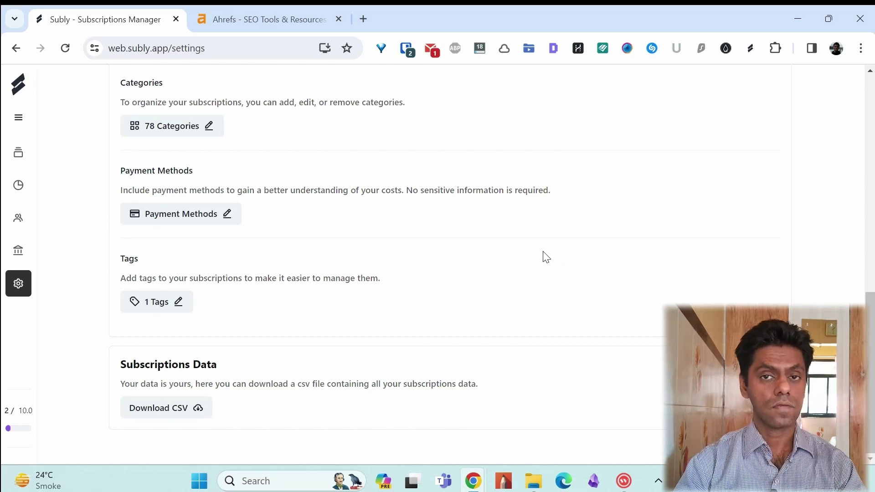
{"action": "key", "text": "alt+Left"}
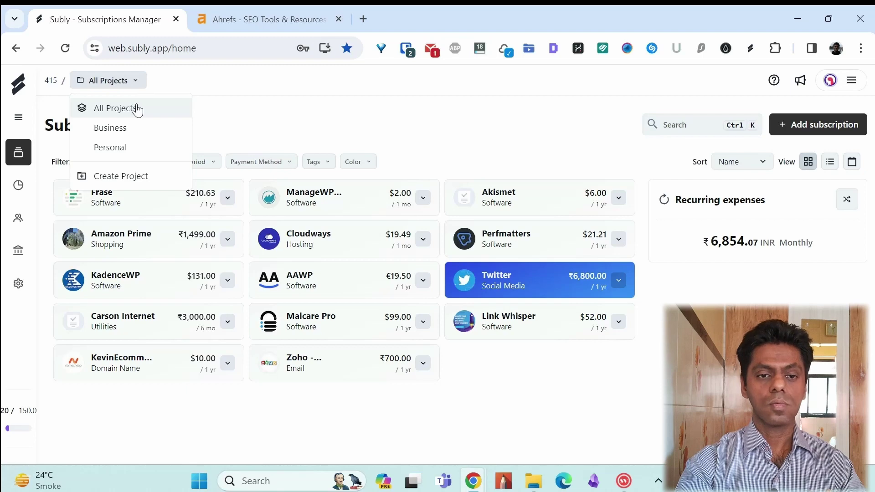
Start a new project and name it Temporary Project.
{"action": "left_click", "coordinate": [131, 178]}
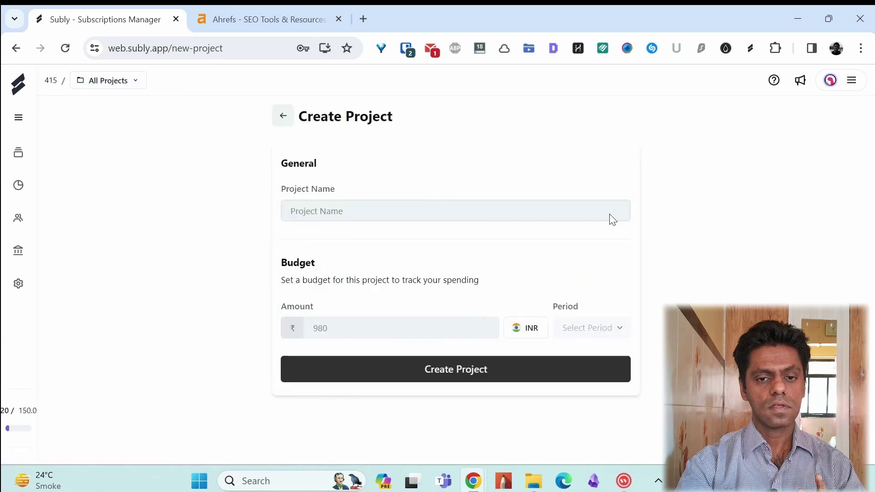
{"action": "left_click_drag", "start_coordinate": [454, 198], "coordinate": [578, 309]}
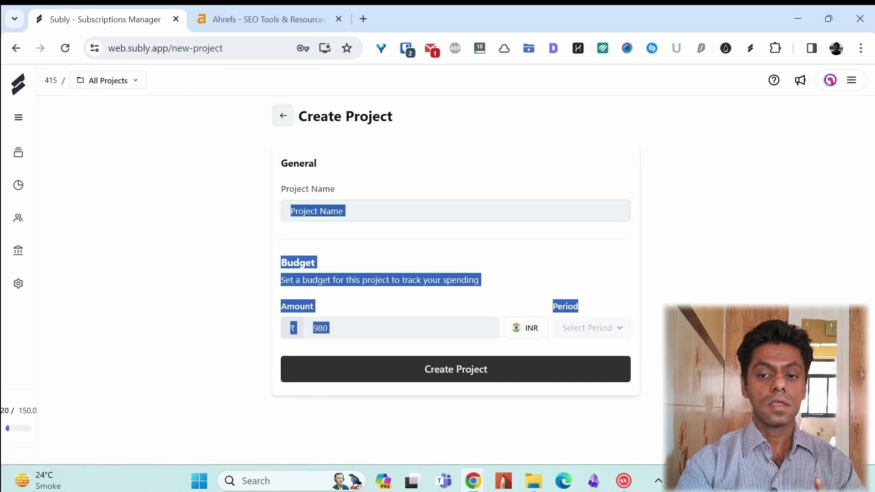
{"action": "left_click", "coordinate": [454, 197]}
{"action": "left_click", "coordinate": [428, 211]}
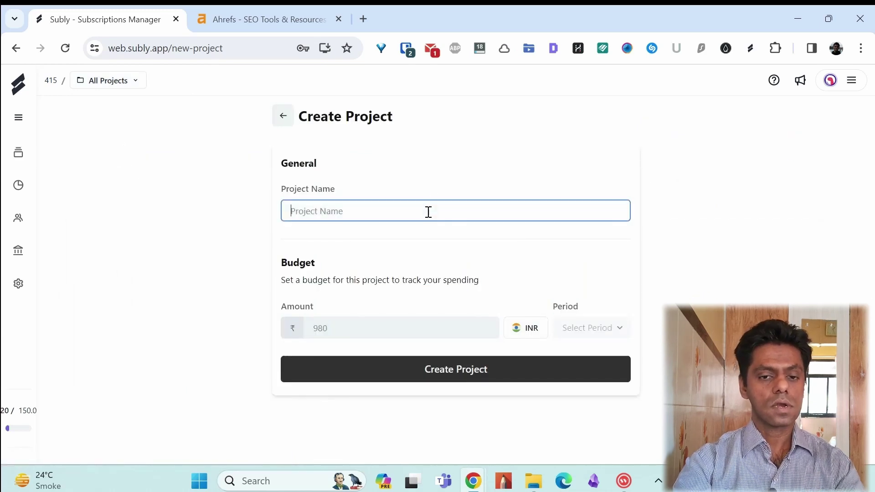
{"action": "type", "text": "Temporry"}
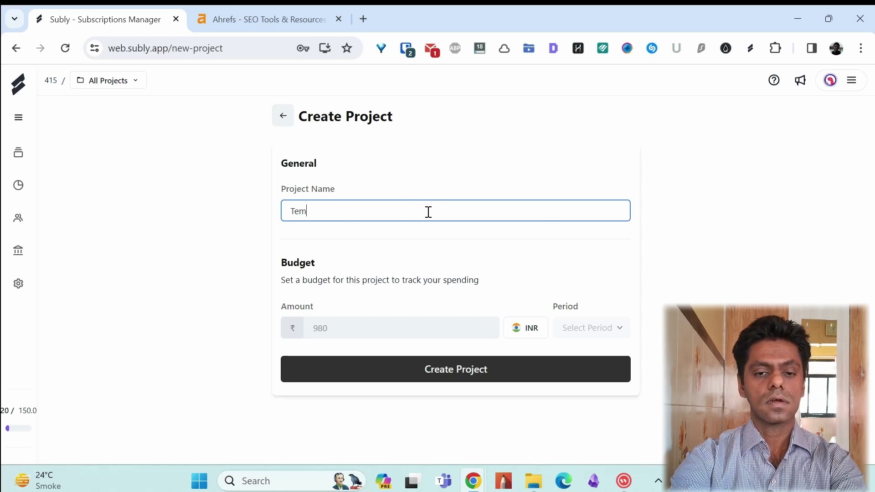
{"action": "key", "text": "BackSpace"}
{"action": "key", "text": "BackSpace"}
{"action": "type", "text": "ary Project"}
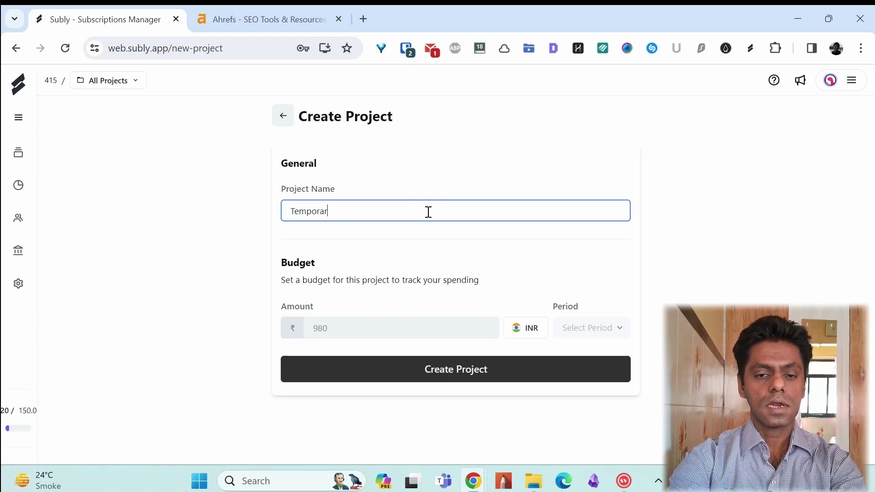
Set the project's budget to 1000 USD per month, create the project and check the project list.
{"action": "left_click", "coordinate": [410, 323]}
{"action": "type", "text": "1000"}
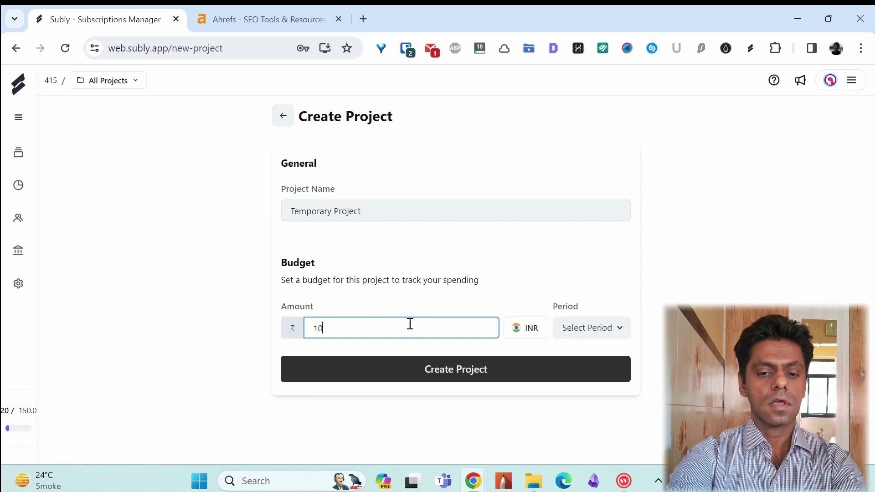
{"action": "left_click", "coordinate": [541, 335]}
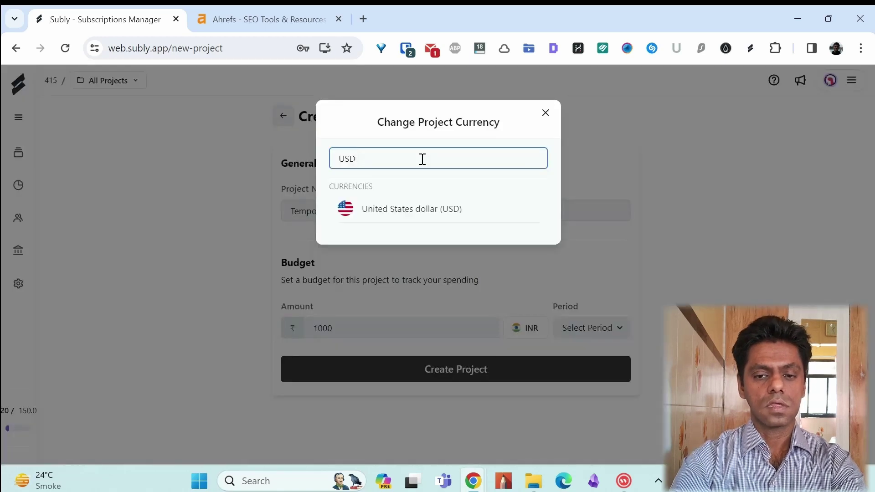
{"action": "left_click", "coordinate": [412, 211]}
{"action": "left_click", "coordinate": [609, 329]}
{"action": "left_click", "coordinate": [610, 332]}
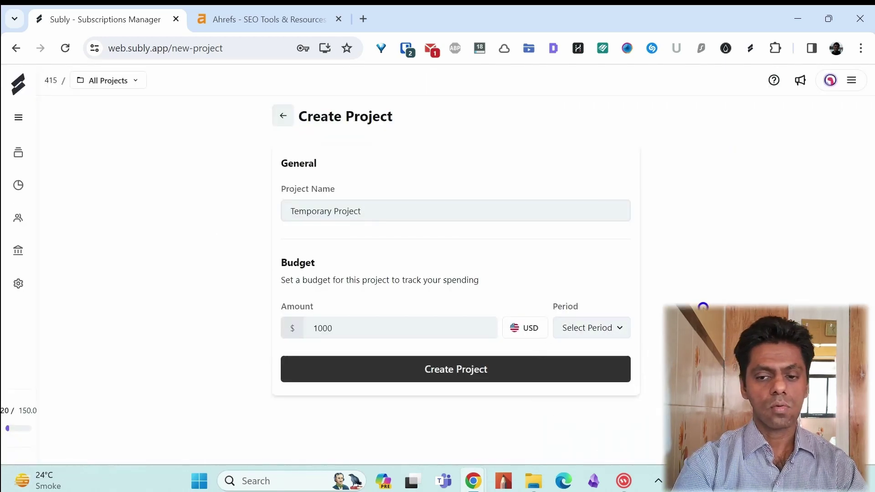
{"action": "left_click", "coordinate": [606, 338]}
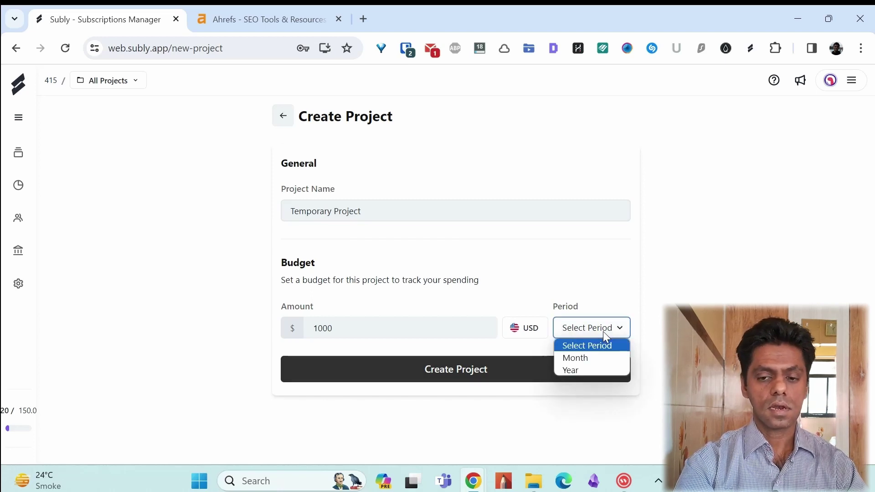
{"action": "left_click", "coordinate": [581, 358]}
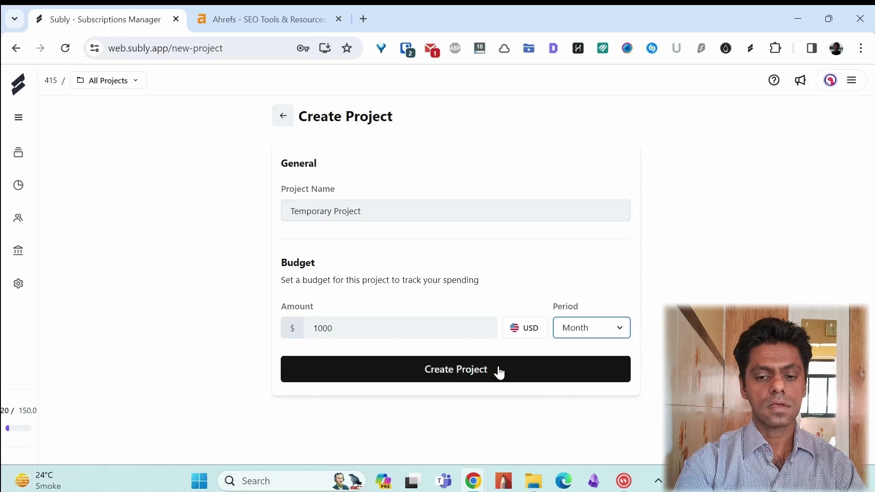
{"action": "left_click", "coordinate": [498, 369]}
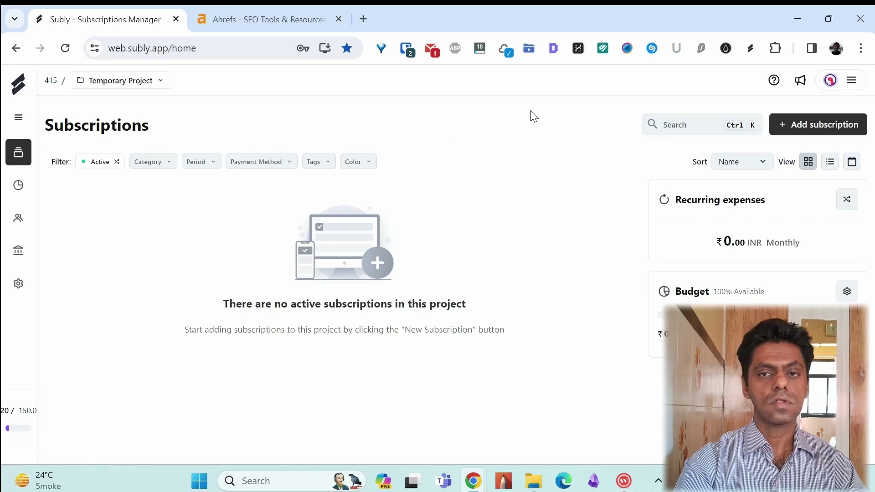
{"action": "left_click", "coordinate": [153, 82]}
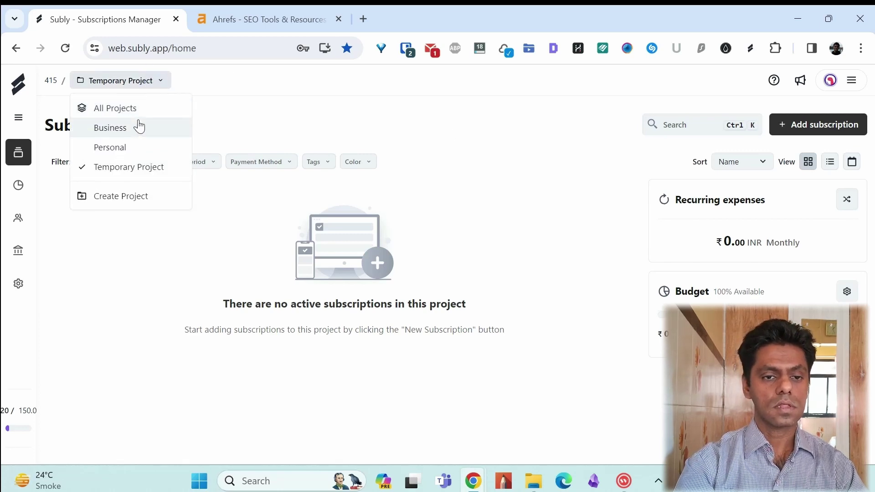
{"action": "left_click", "coordinate": [418, 122]}
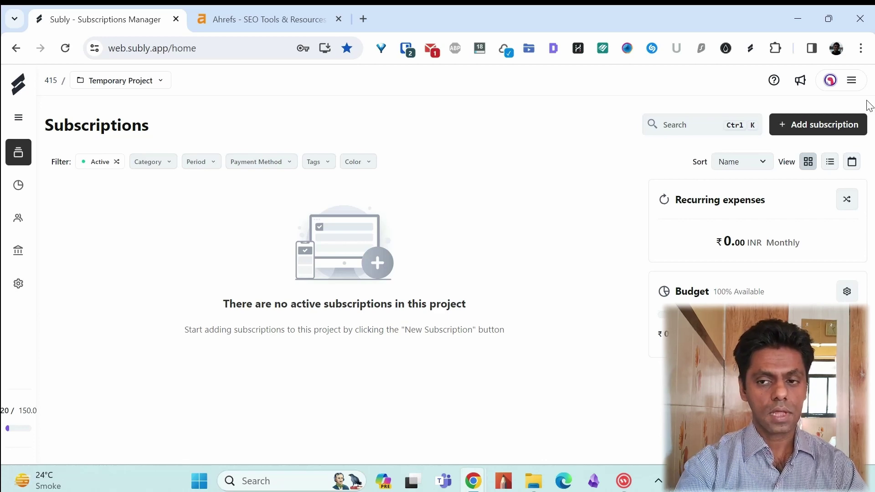
Start a new subscription named "Big bas" in Temporary Project and go to its billing details.
{"action": "left_click", "coordinate": [832, 123]}
{"action": "type", "text": "Big bas"}
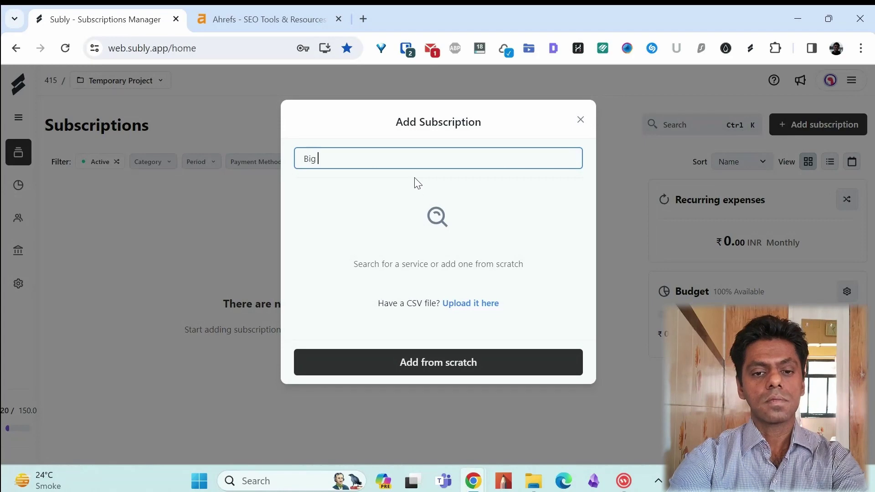
{"action": "key", "text": "Return"}
{"action": "scroll", "coordinate": [418, 183], "scroll_direction": "down", "scroll_amount": 4}
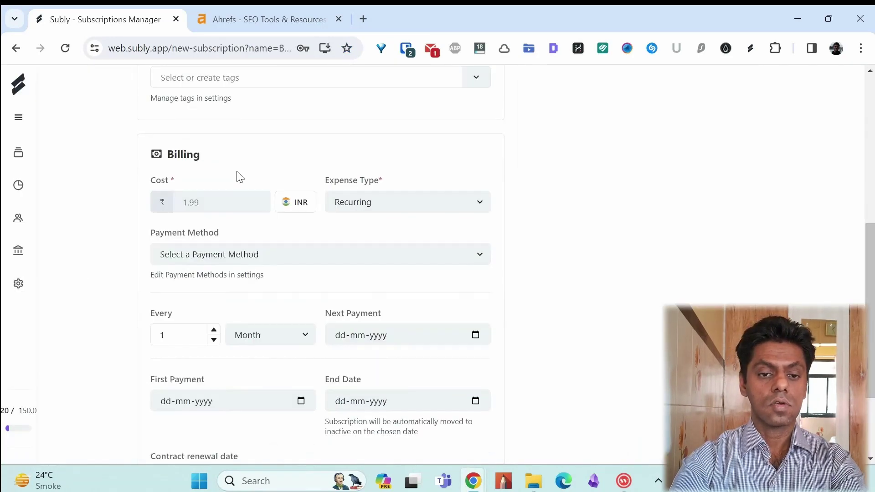
Set the subscription's cost to 1500 and search the currency list for "us".
{"action": "left_click", "coordinate": [228, 199]}
{"action": "type", "text": "1500"}
{"action": "left_click", "coordinate": [296, 201]}
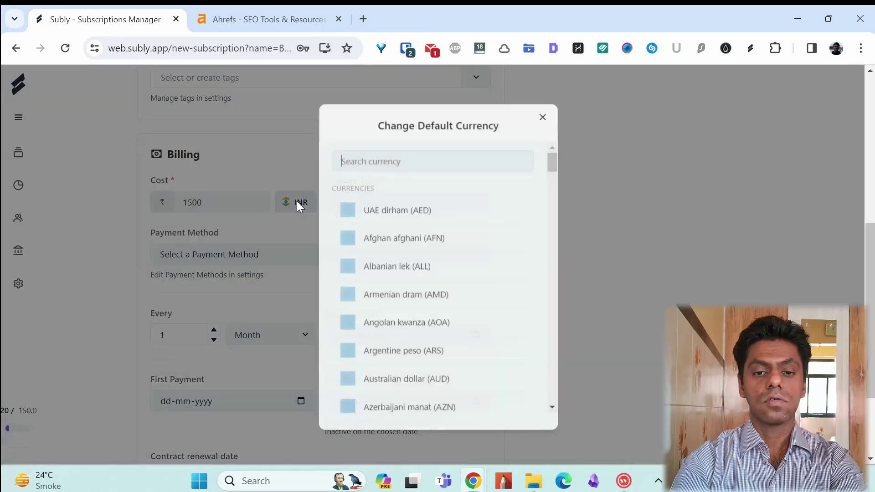
{"action": "type", "text": "us"}
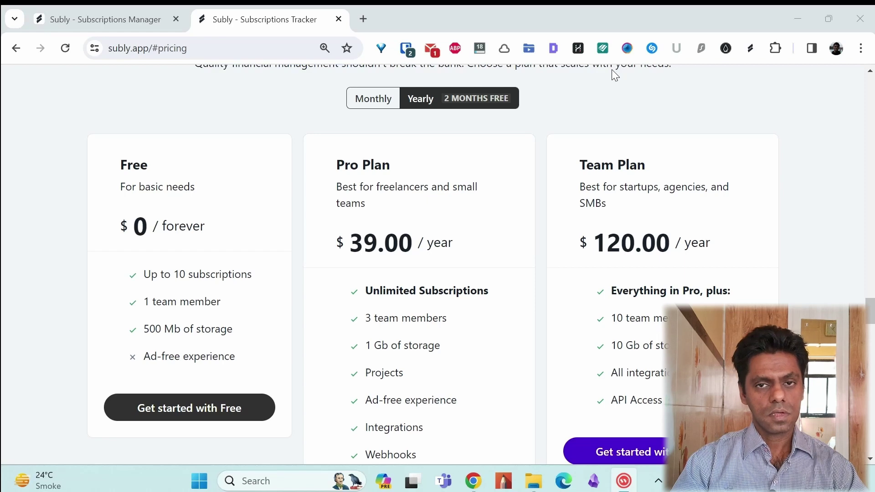
Examine the features of the Free, Pro and Team plans on Subly's pricing page.
{"action": "scroll", "coordinate": [612, 69], "scroll_direction": "down", "scroll_amount": 2}
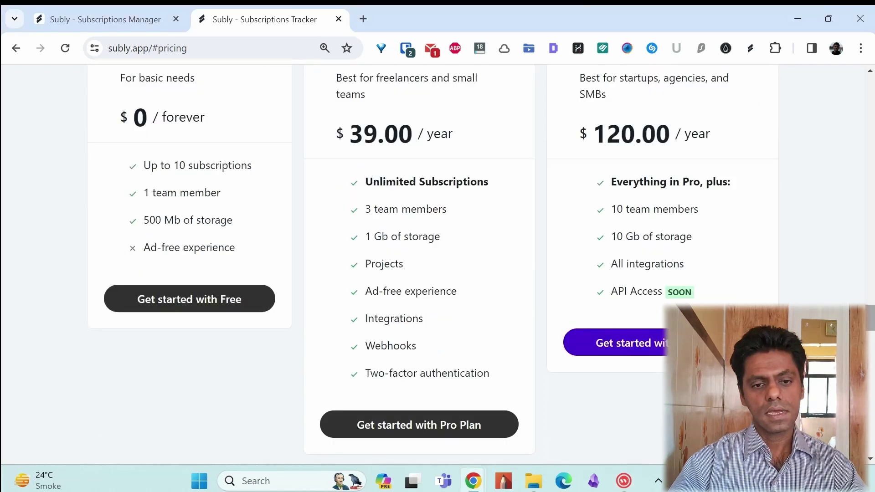